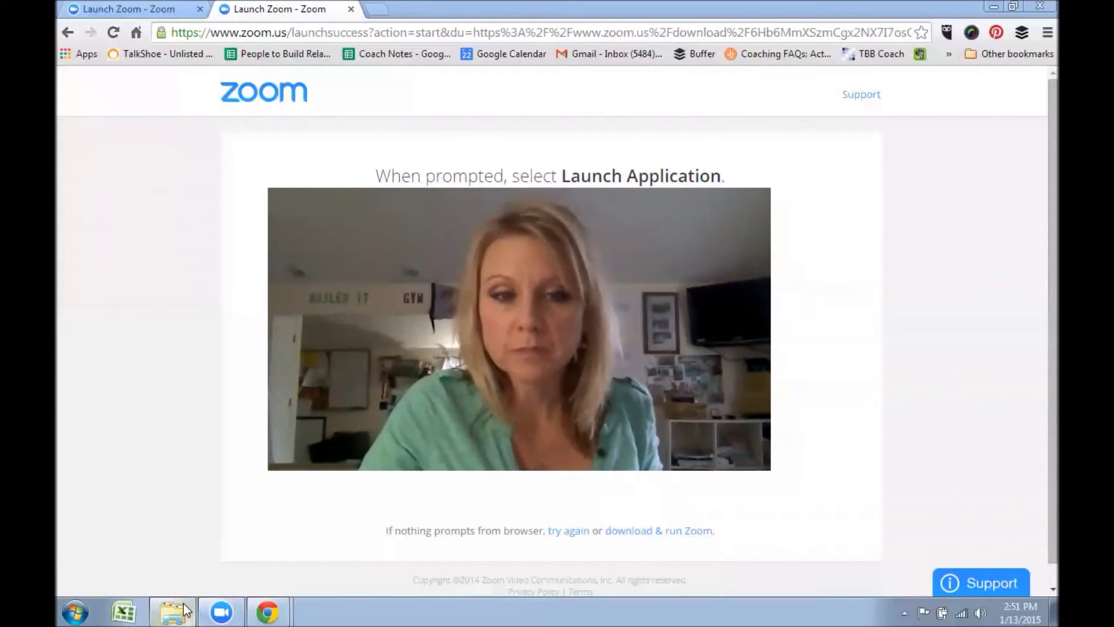
Switch to Windows Explorer and open the Zoom recordings folder from the favorites.
{"action": "mouse_move", "coordinate": [183, 604]}
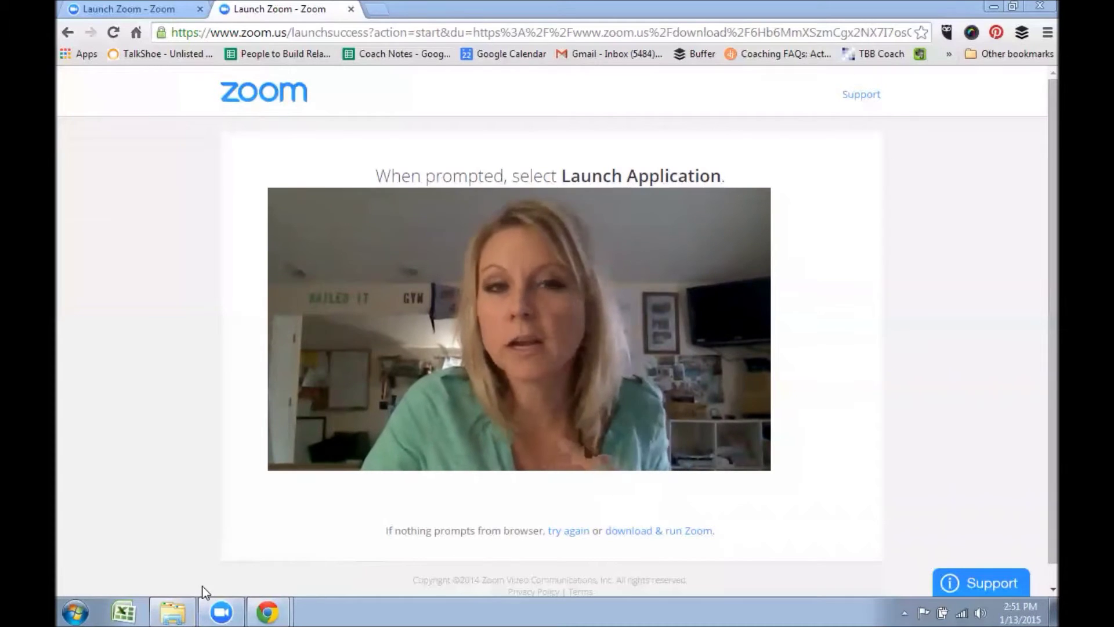
{"action": "left_click", "coordinate": [180, 611]}
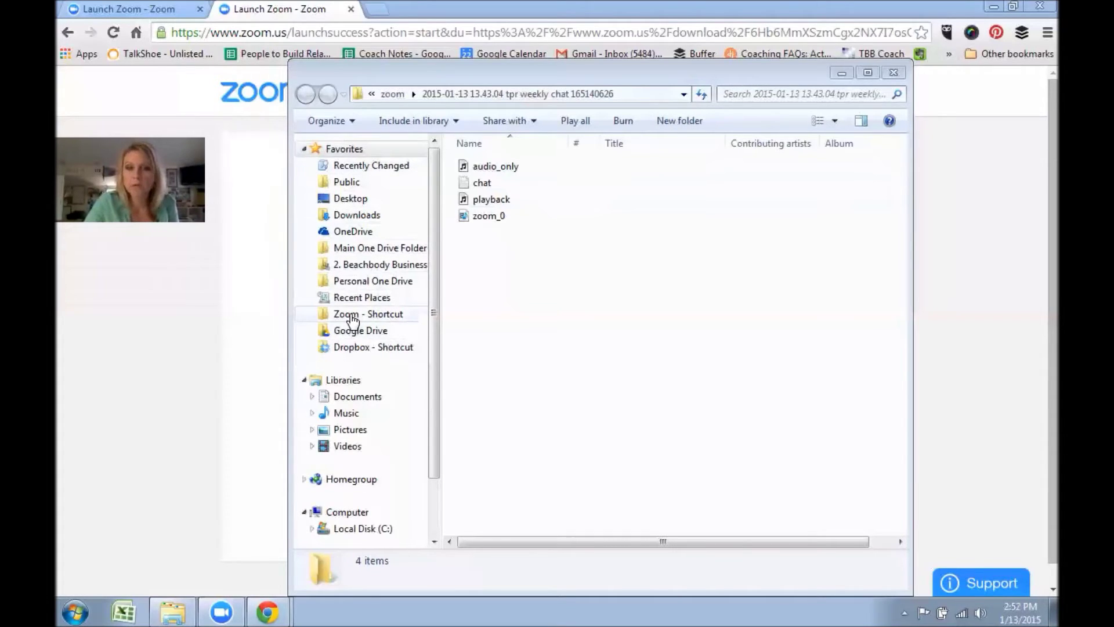
{"action": "left_click", "coordinate": [351, 314]}
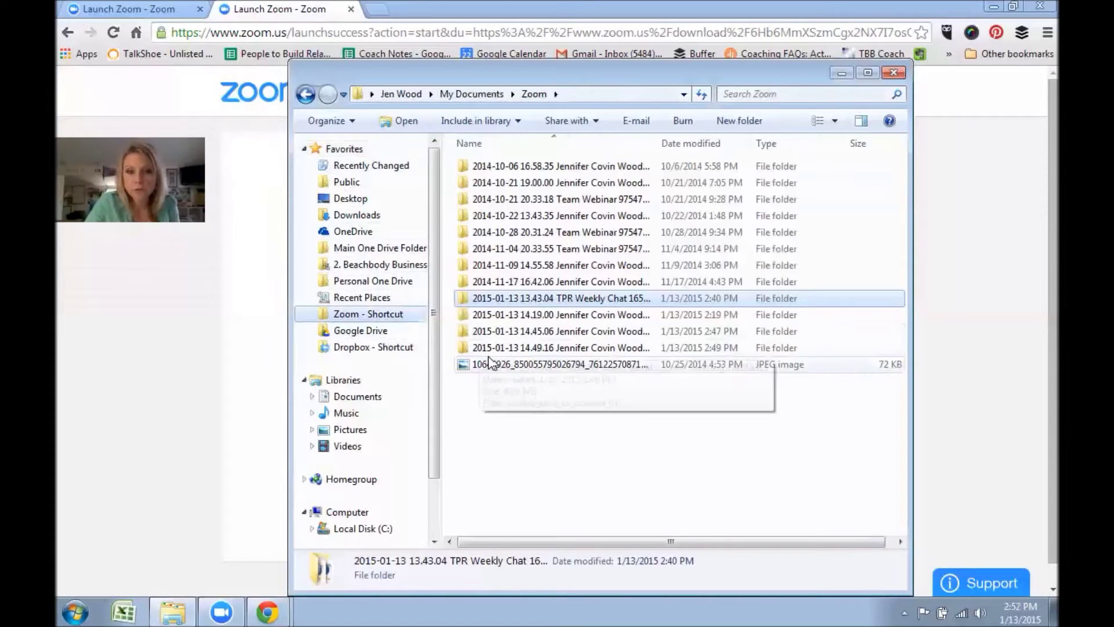
Check the contents of the 2015-01-13 14.19.00 and 14.45.06 meeting folders for converted recordings.
{"action": "left_click", "coordinate": [486, 349]}
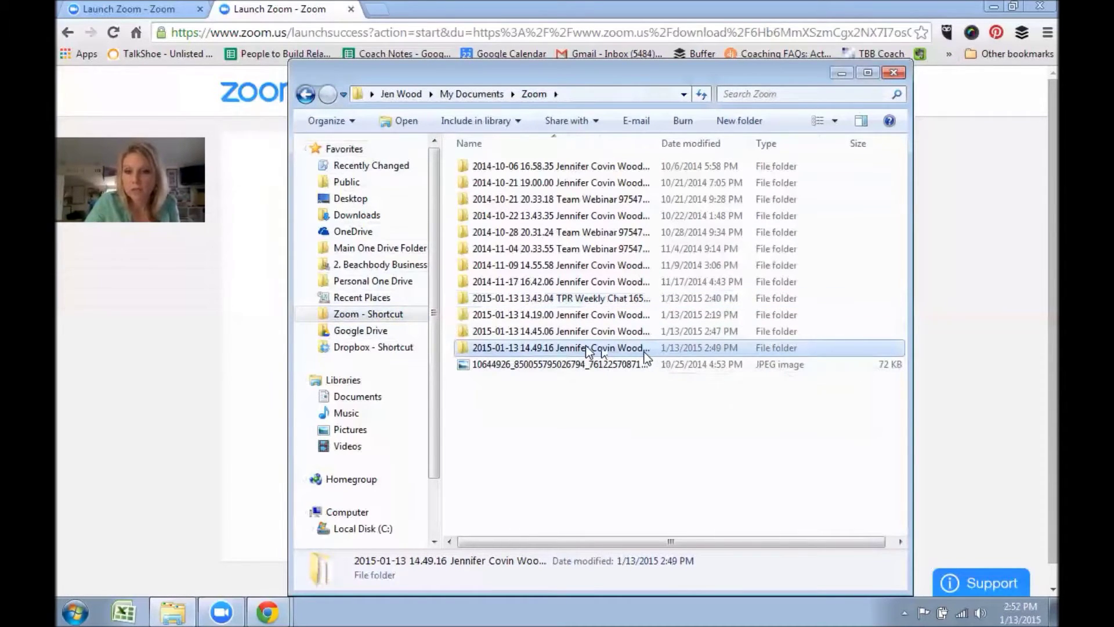
{"action": "left_click", "coordinate": [537, 318]}
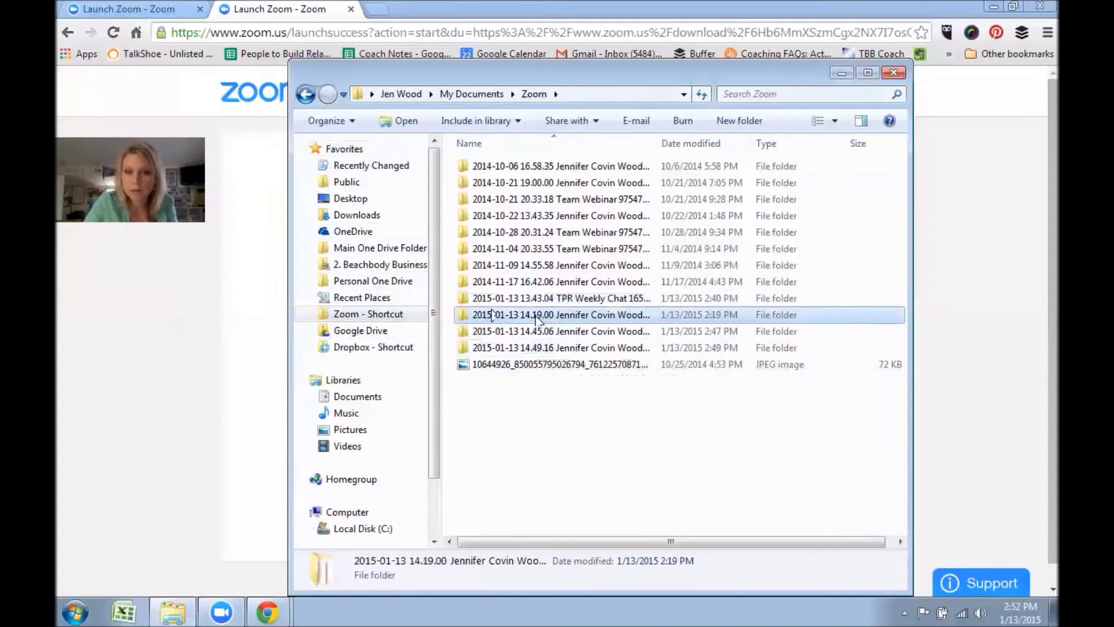
{"action": "double_click", "coordinate": [485, 317]}
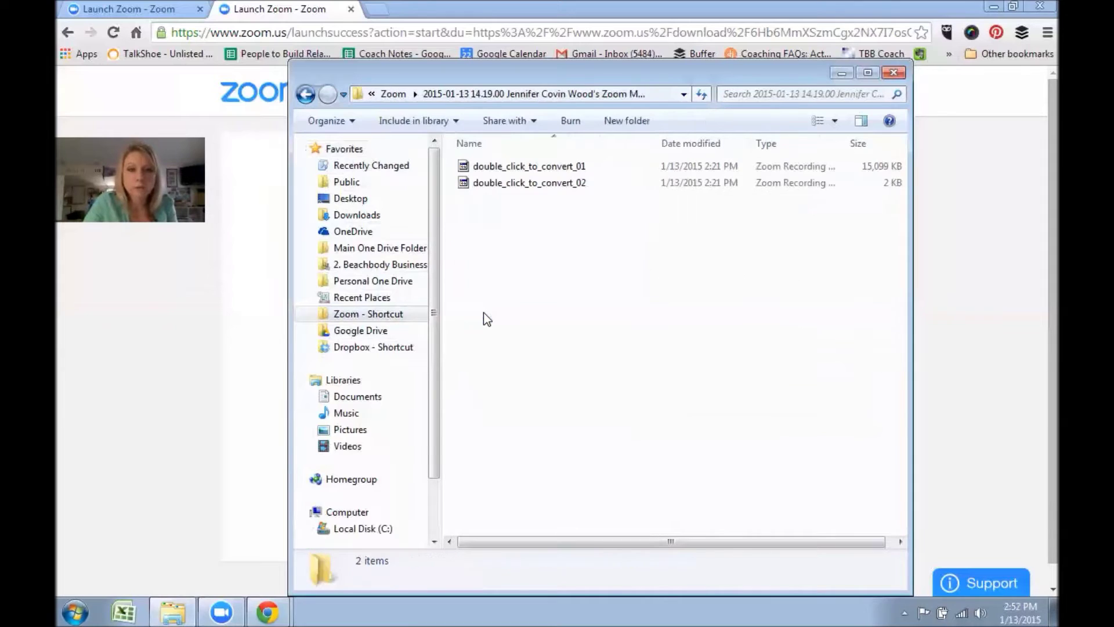
{"action": "left_click", "coordinate": [306, 94]}
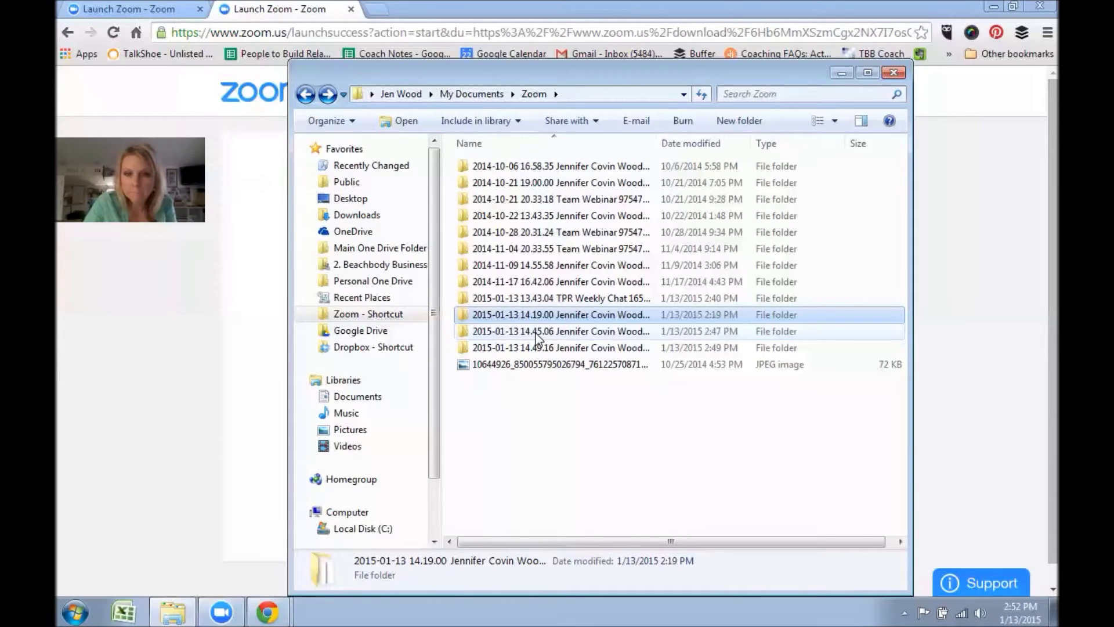
{"action": "left_click", "coordinate": [537, 331]}
{"action": "double_click", "coordinate": [535, 333]}
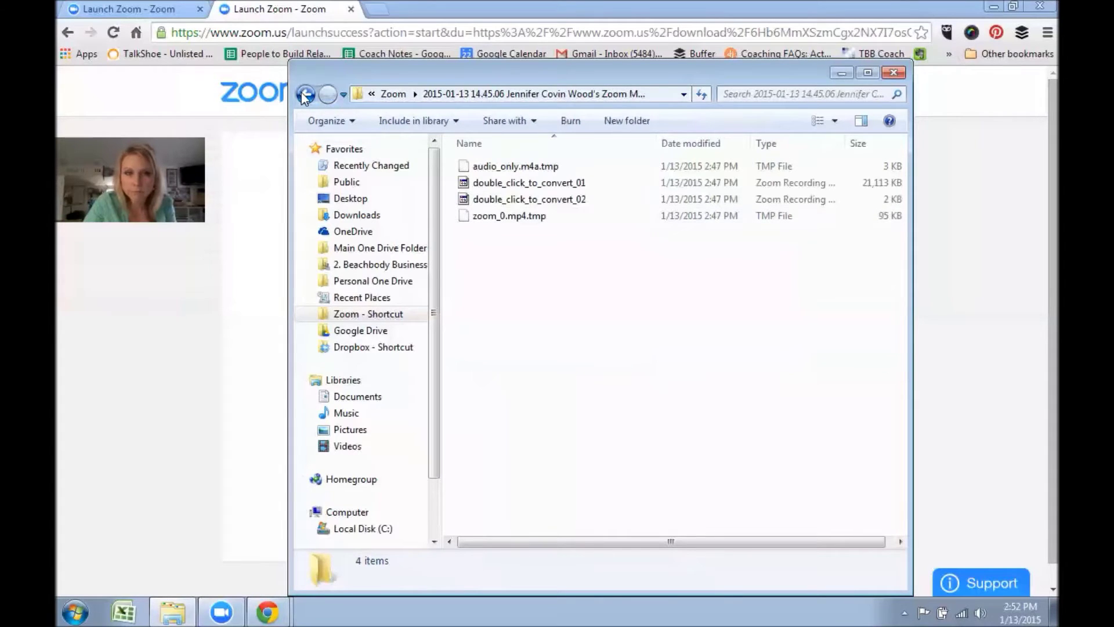
{"action": "key", "text": "BackSpace"}
{"action": "double_click", "coordinate": [565, 316]}
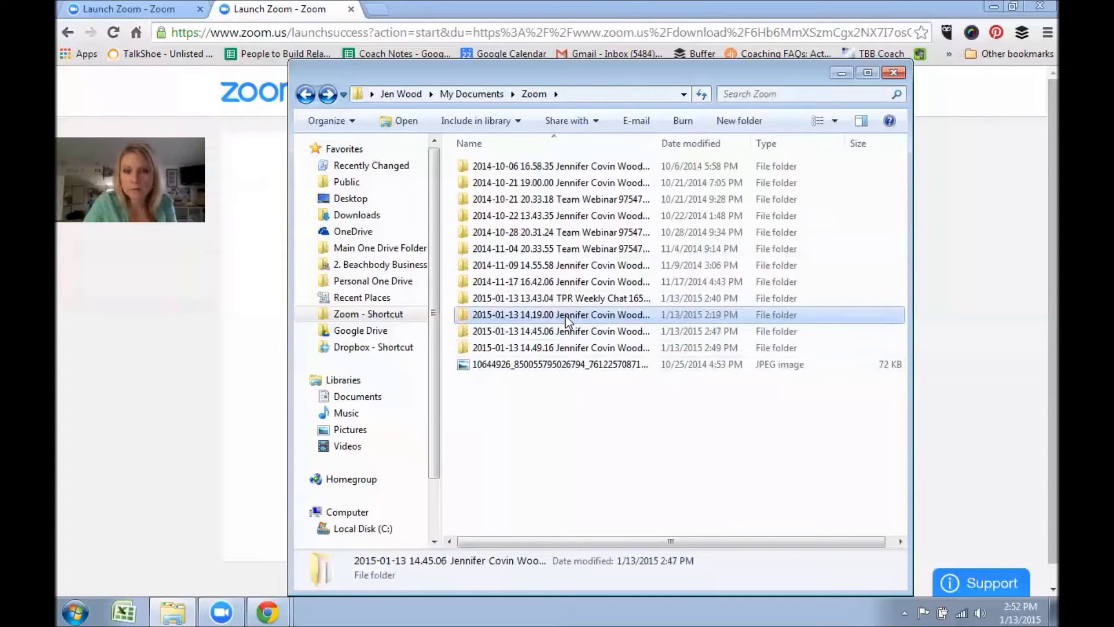
{"action": "left_click", "coordinate": [305, 95]}
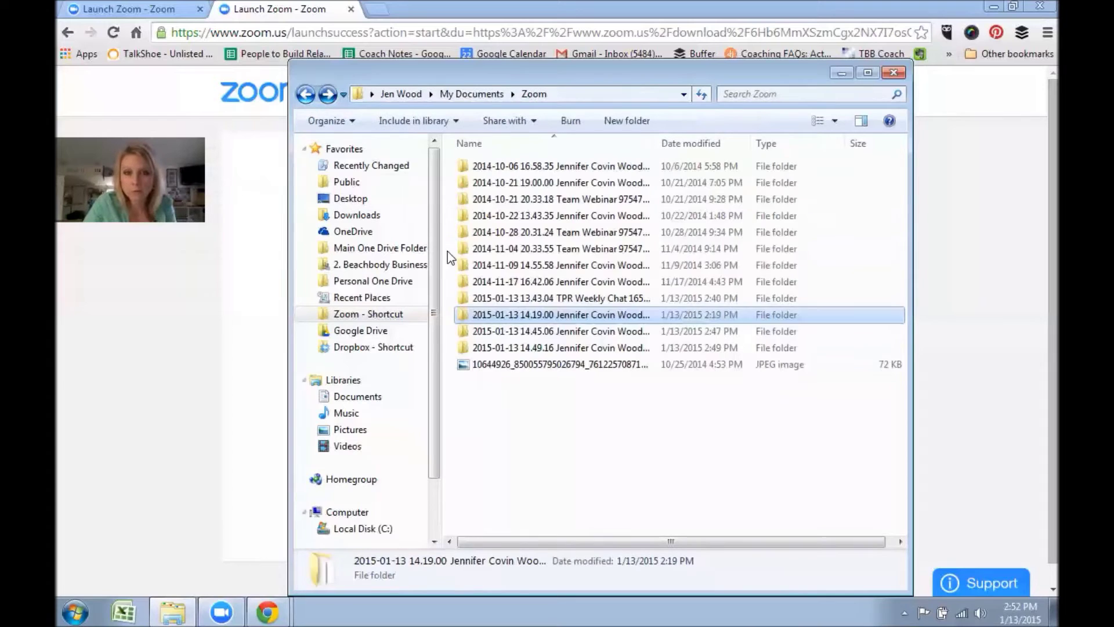
Open the 2015-01-13 13.43.04 TPR Weekly Chat recording folder.
{"action": "double_click", "coordinate": [482, 299]}
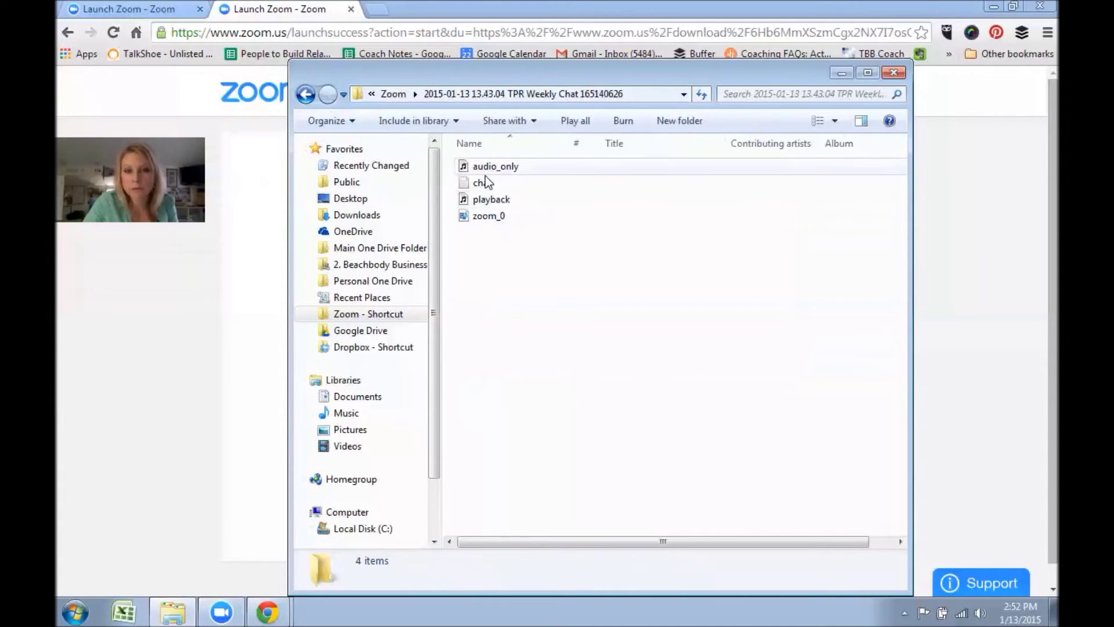
{"action": "mouse_move", "coordinate": [497, 220]}
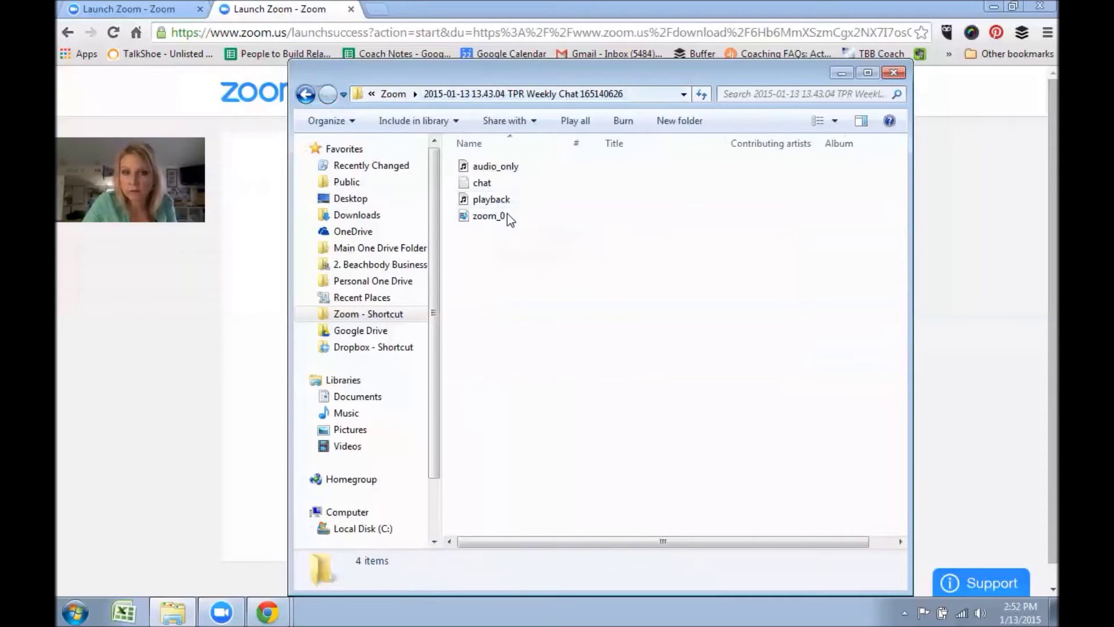
{"action": "left_click_drag", "start_coordinate": [507, 73], "coordinate": [516, 185]}
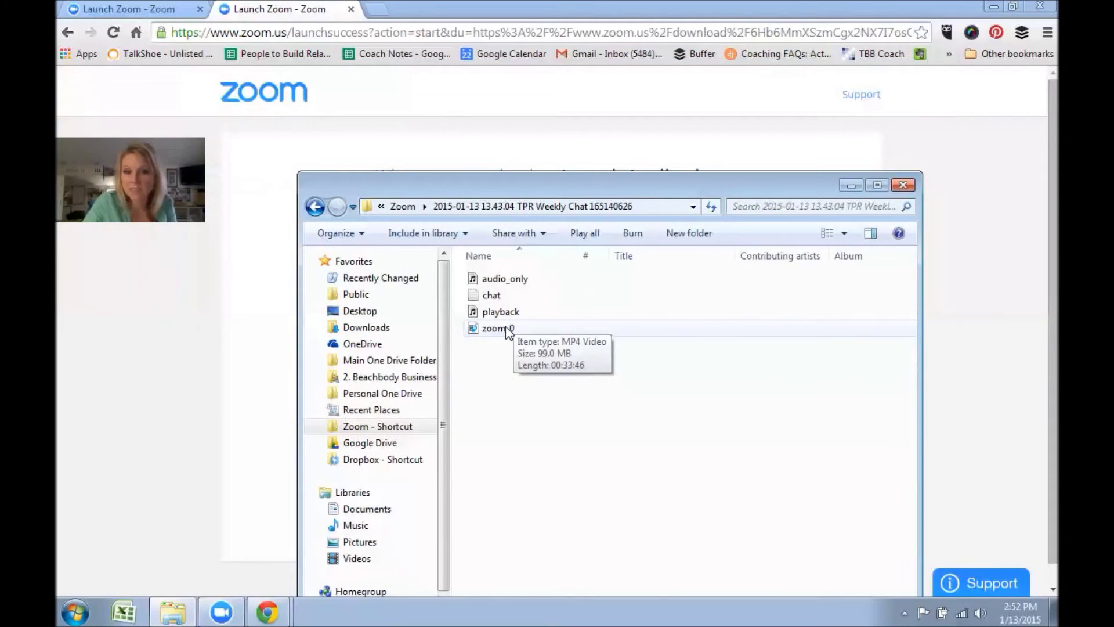
Rename the zoom_0 video to TPR 1-13-15, move it to the Desktop and close the folder window.
{"action": "right_click", "coordinate": [508, 330]}
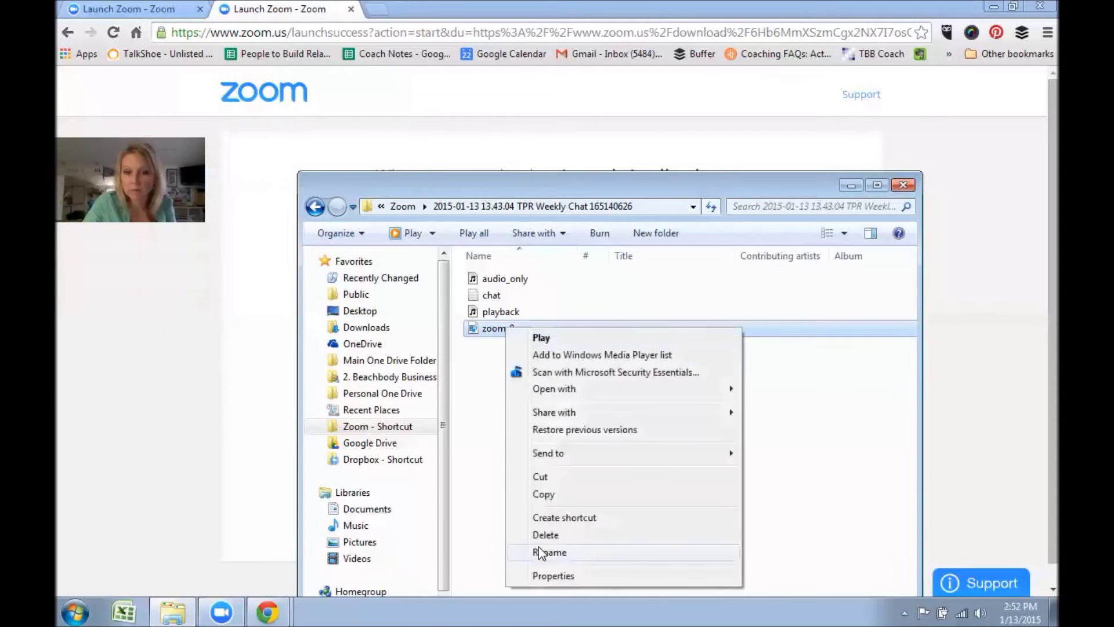
{"action": "left_click", "coordinate": [539, 549]}
{"action": "type", "text": "TP"}
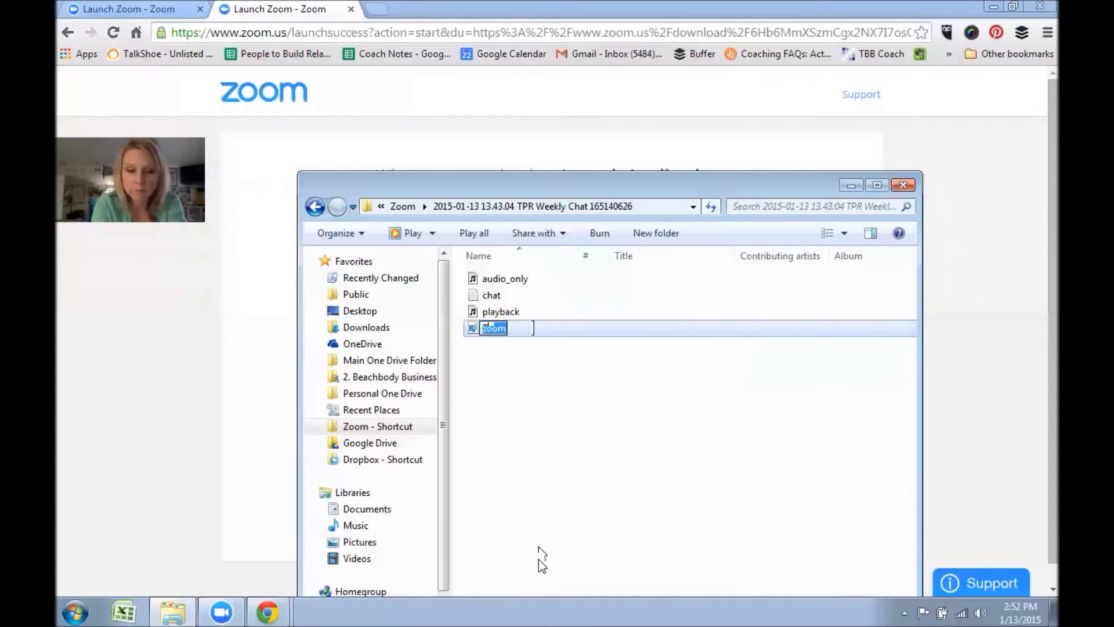
{"action": "type", "text": "R 1"}
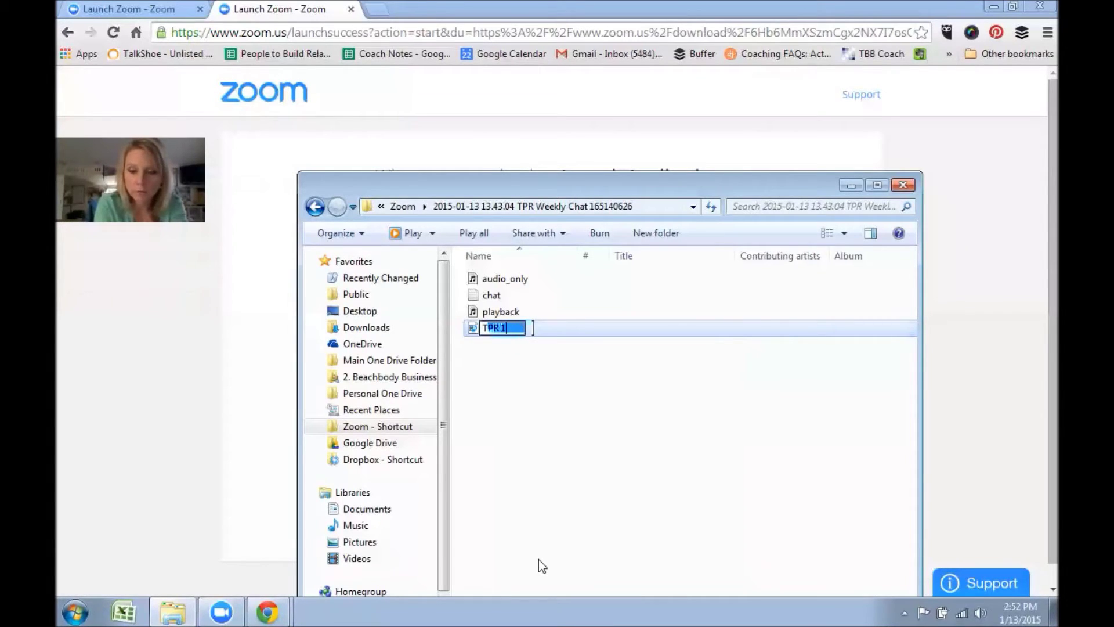
{"action": "type", "text": "-13-15"}
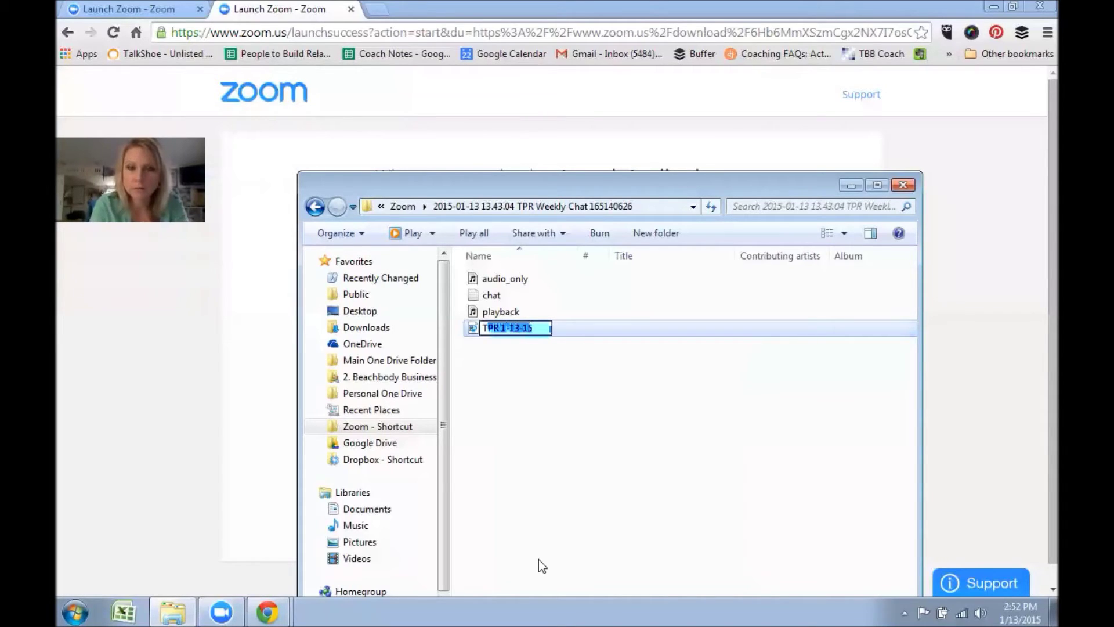
{"action": "key", "text": "Return"}
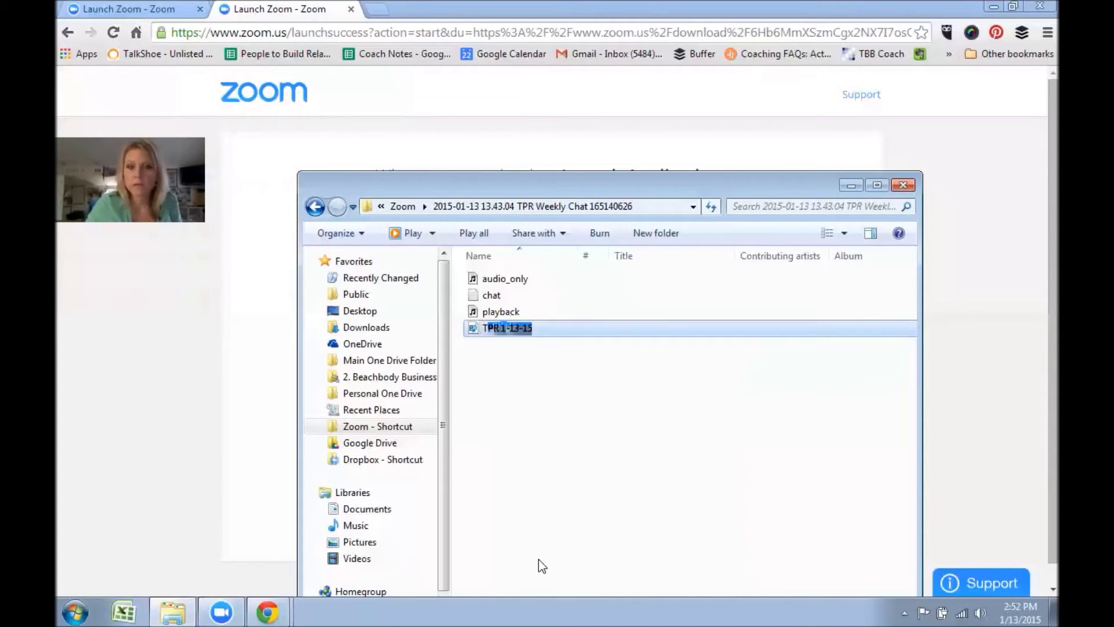
{"action": "left_click_drag", "start_coordinate": [519, 335], "coordinate": [377, 313]}
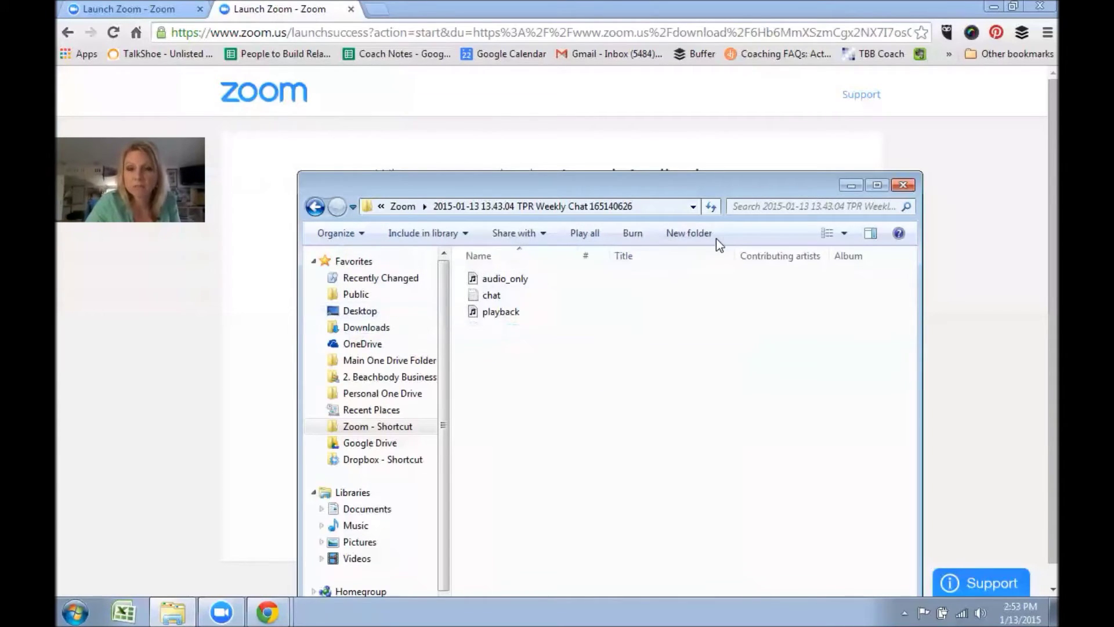
{"action": "left_click", "coordinate": [910, 191]}
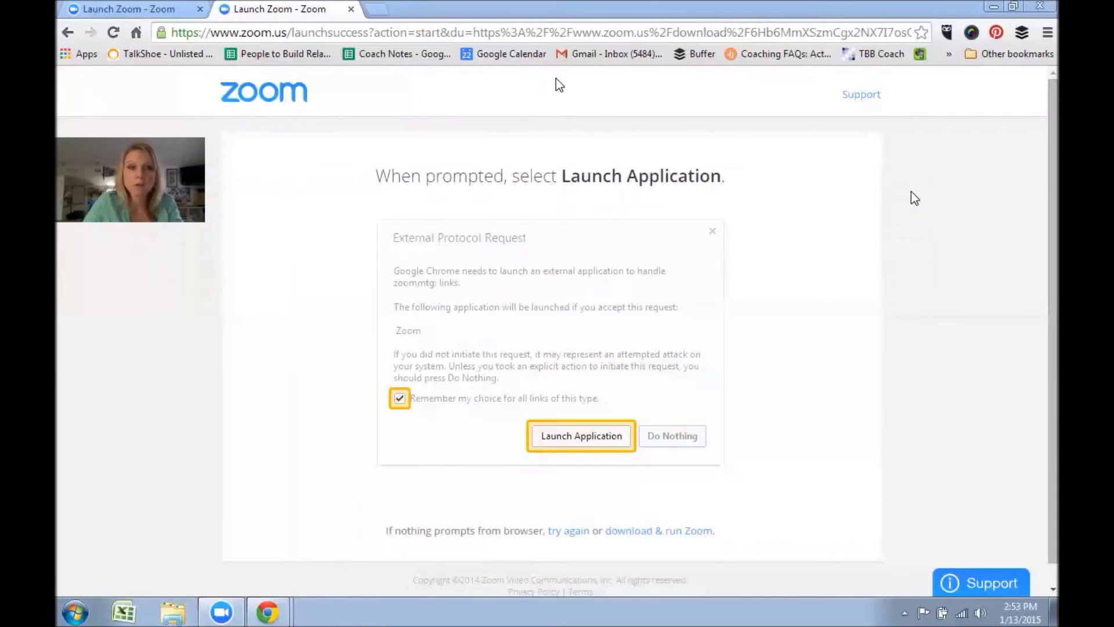
{"action": "left_click", "coordinate": [151, 10]}
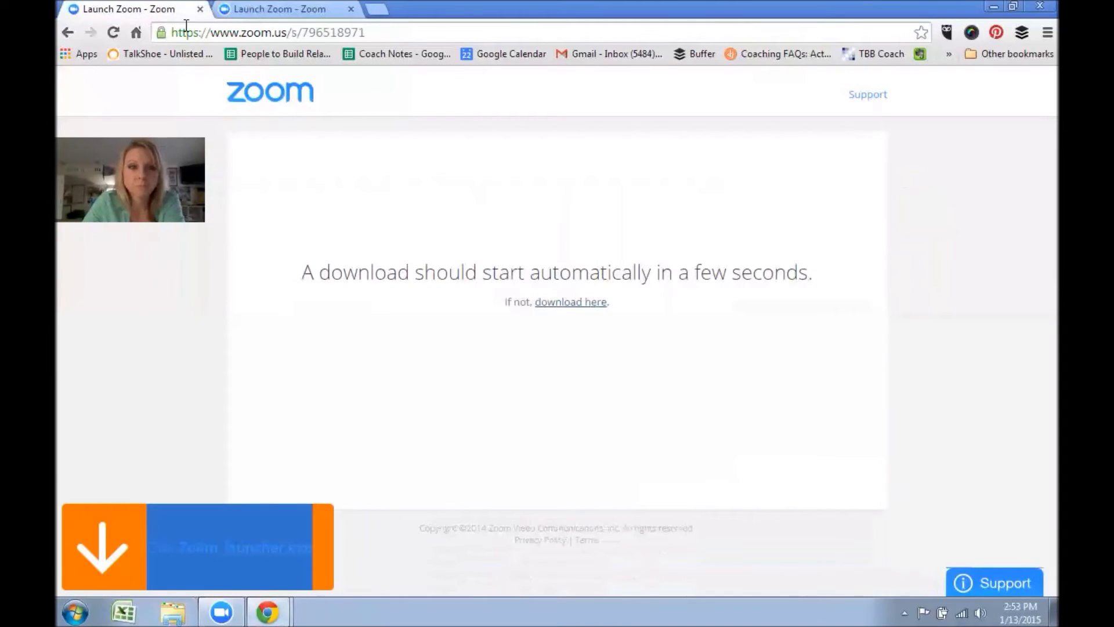
{"action": "left_click", "coordinate": [208, 36]}
{"action": "type", "text": "www.you"}
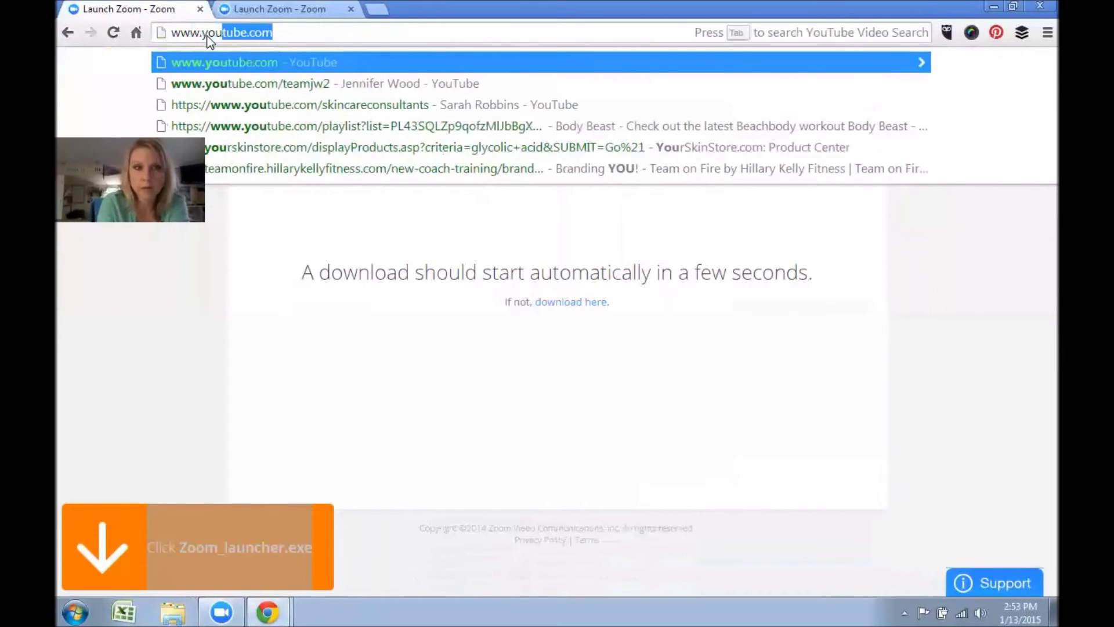
{"action": "key", "text": "Return"}
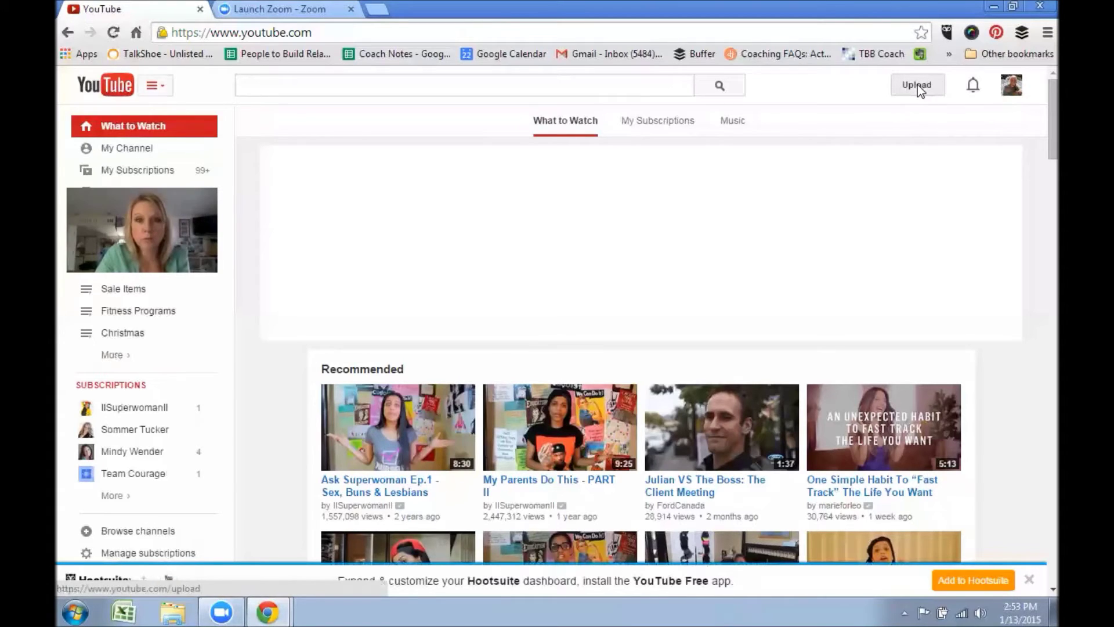
{"action": "left_click", "coordinate": [917, 85]}
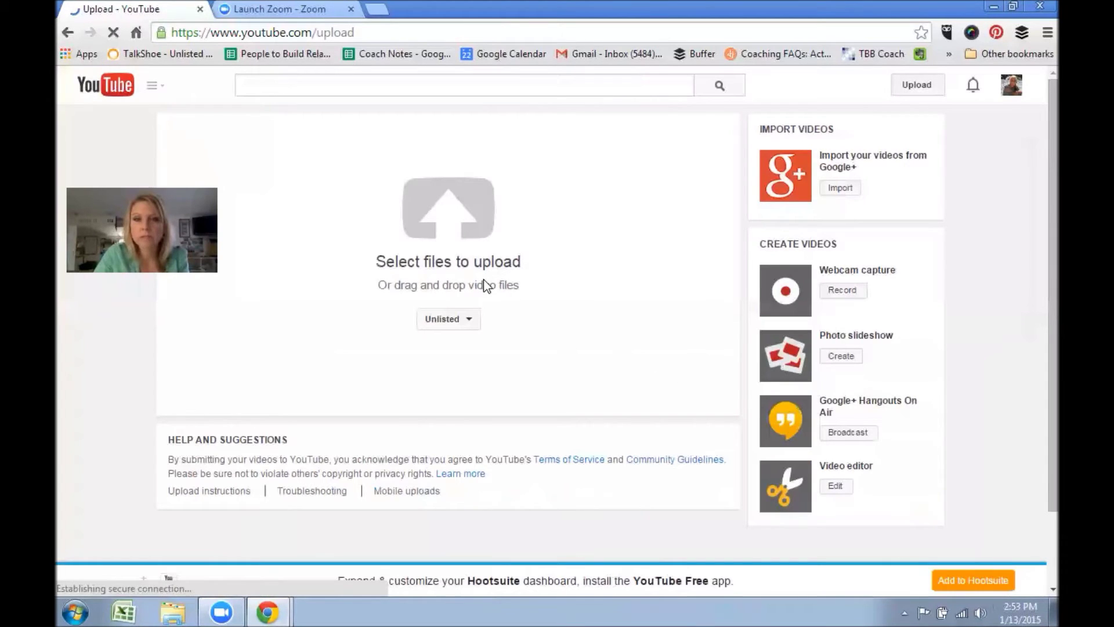
Choose the TPR 1-13-15 video from the Desktop as the file to upload.
{"action": "left_click", "coordinate": [437, 223]}
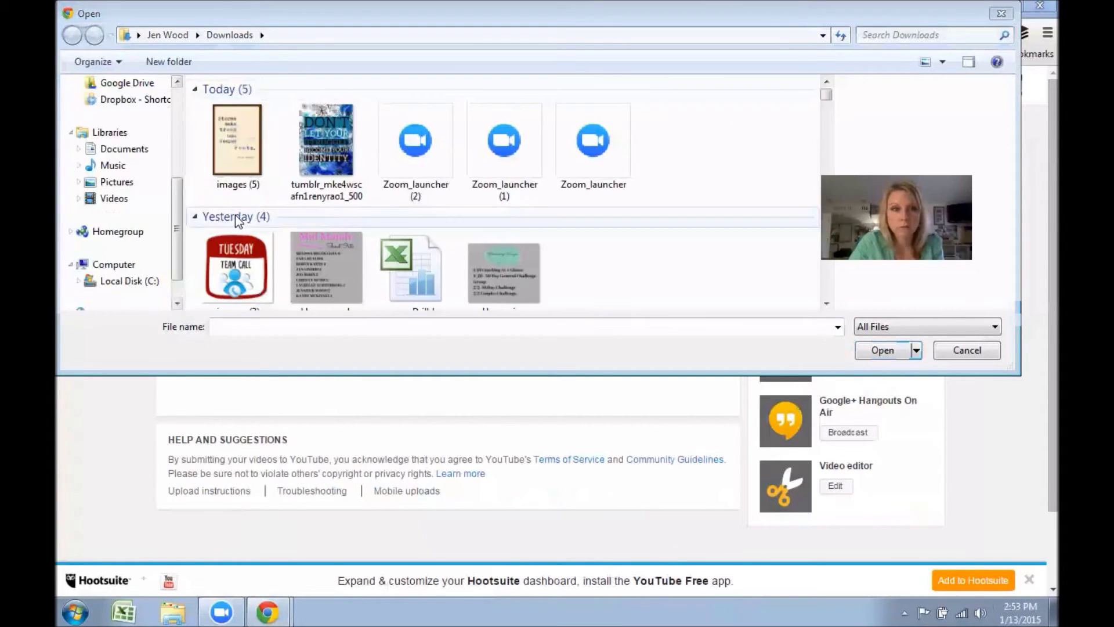
{"action": "left_click_drag", "start_coordinate": [174, 249], "coordinate": [176, 116]}
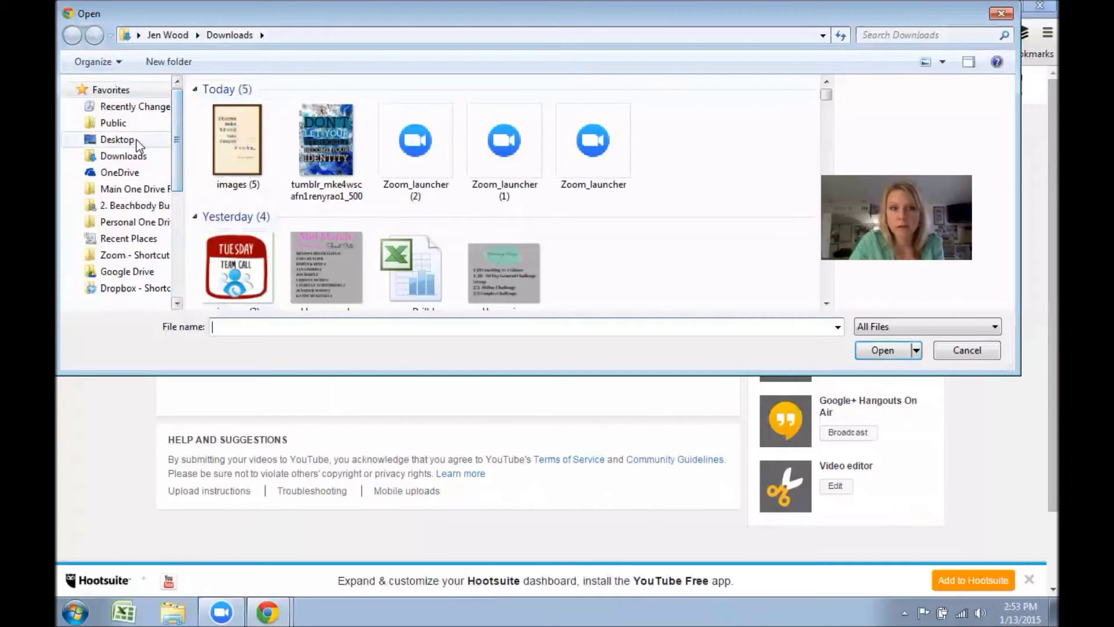
{"action": "left_click", "coordinate": [137, 142]}
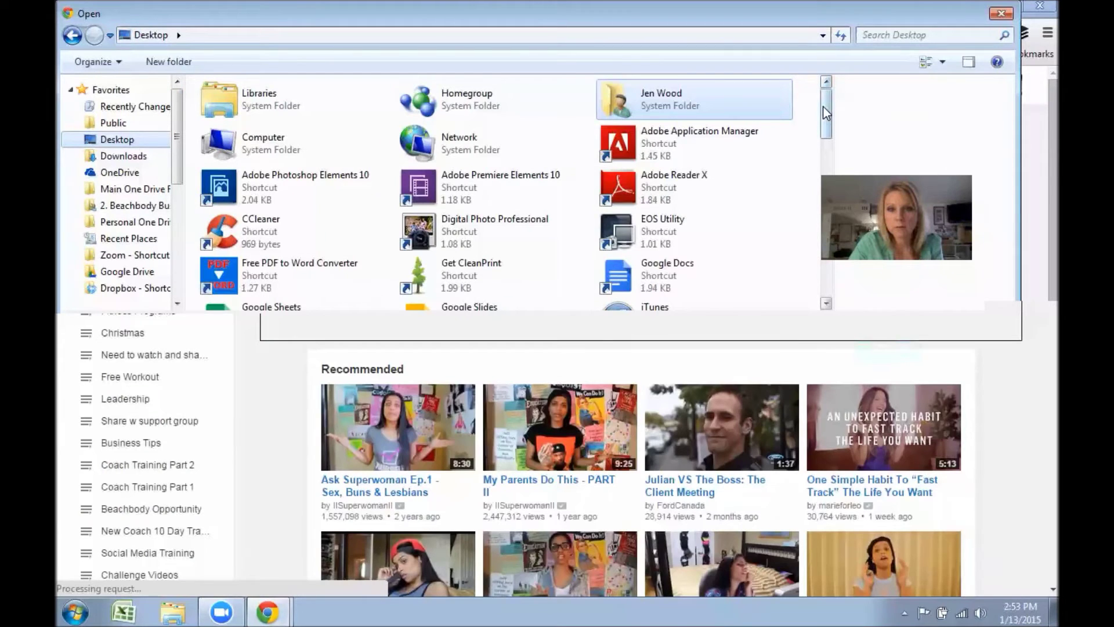
{"action": "left_click_drag", "start_coordinate": [823, 106], "coordinate": [824, 189]}
{"action": "scroll", "coordinate": [516, 192], "scroll_direction": "down", "scroll_amount": 3}
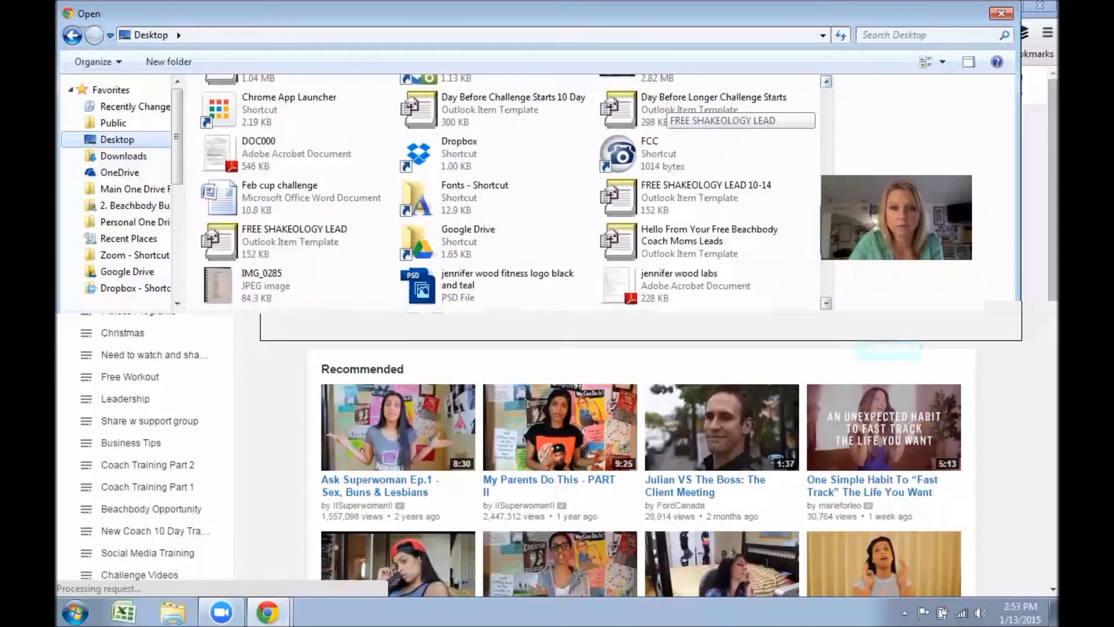
{"action": "scroll", "coordinate": [867, 274], "scroll_direction": "down", "scroll_amount": 4}
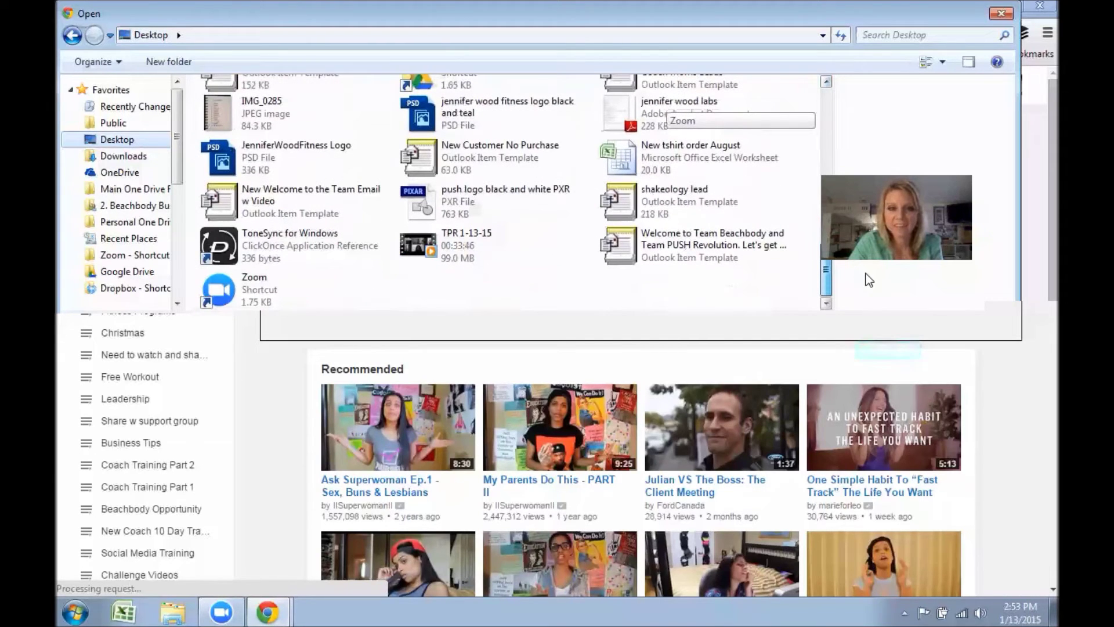
{"action": "left_click", "coordinate": [473, 250]}
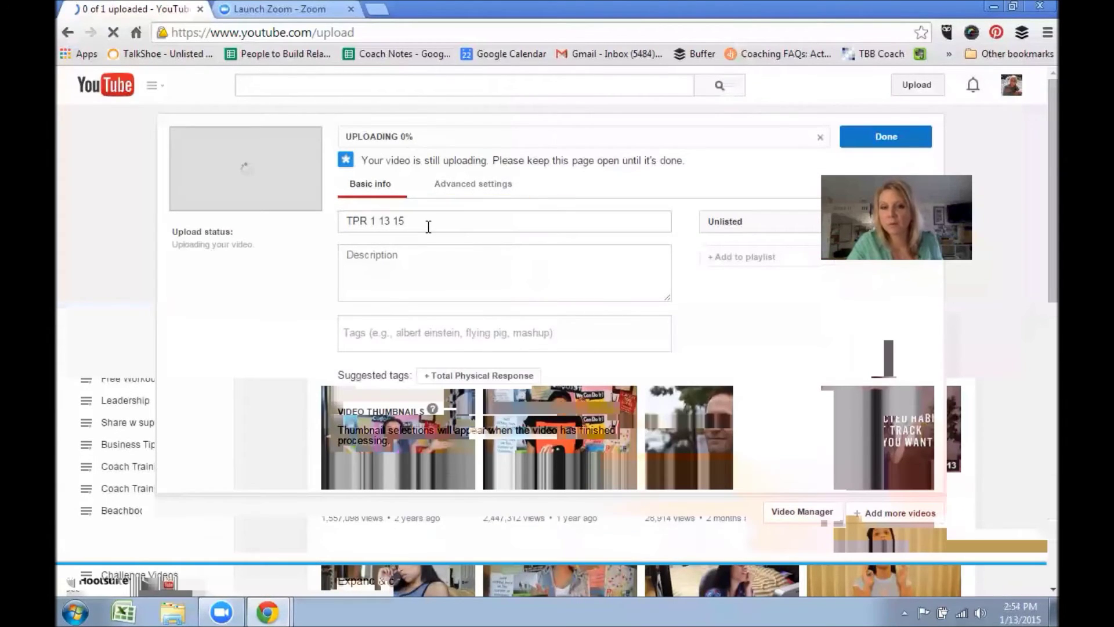
Replace the uploading video's title with TPR Team Call 1-13-15.
{"action": "left_click", "coordinate": [426, 224]}
{"action": "left_click_drag", "start_coordinate": [426, 224], "coordinate": [258, 223]}
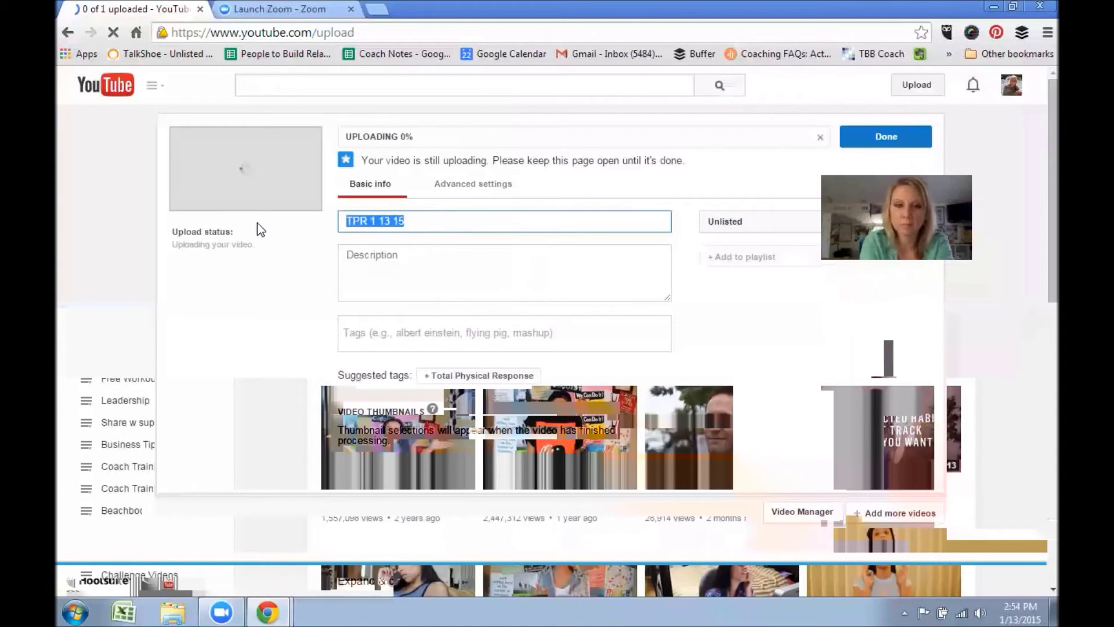
{"action": "type", "text": "Te"}
{"action": "key", "text": "BackSpace"}
{"action": "type", "text": "PR Tea"}
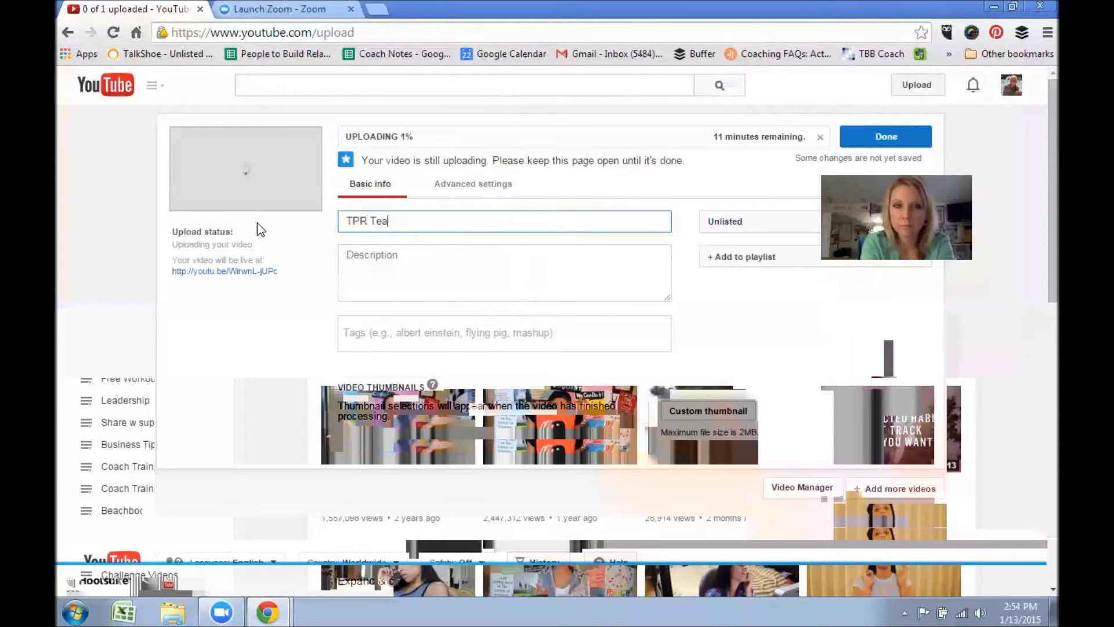
{"action": "type", "text": "m Call 1"}
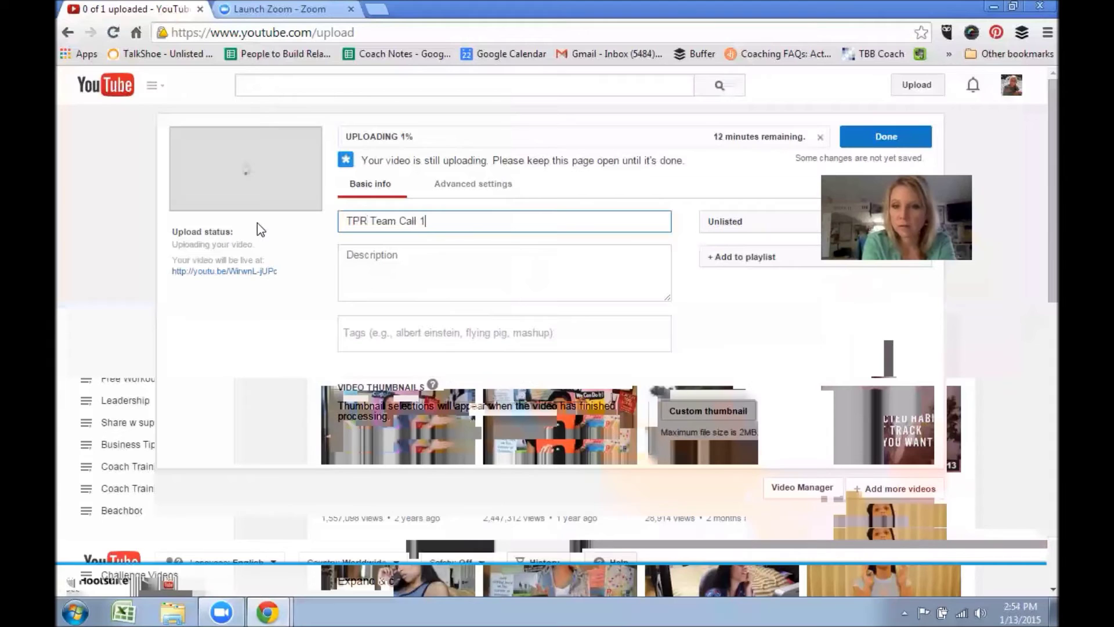
{"action": "type", "text": "-13-15"}
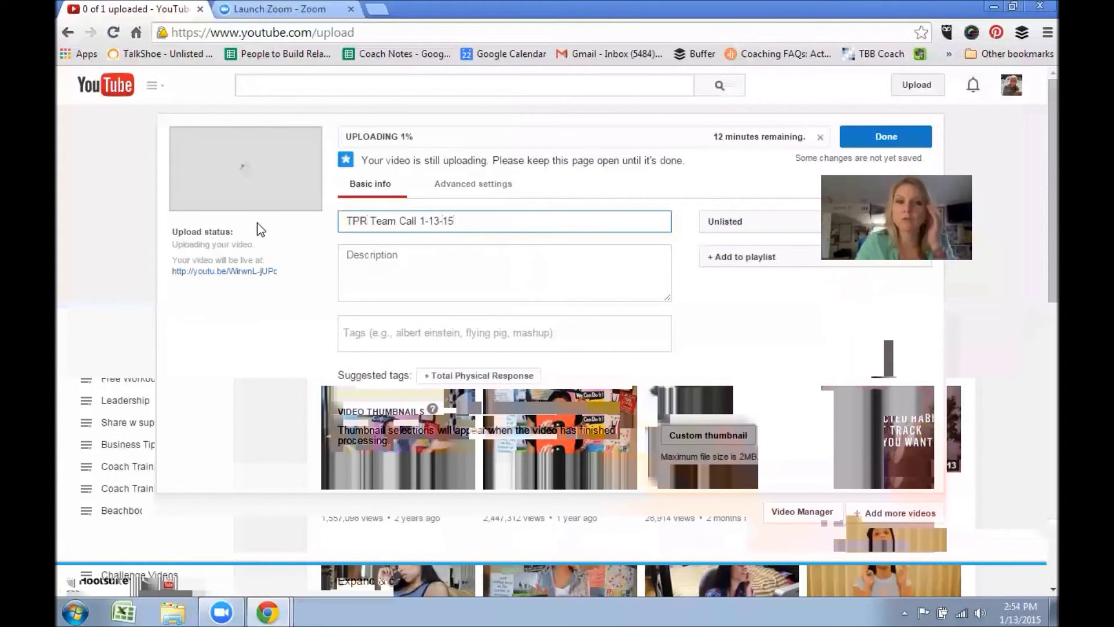
Enter the video description "Team Push Revolution Team Call: Discussed upcoming groups, changes, struggles, etc".
{"action": "left_click", "coordinate": [499, 277]}
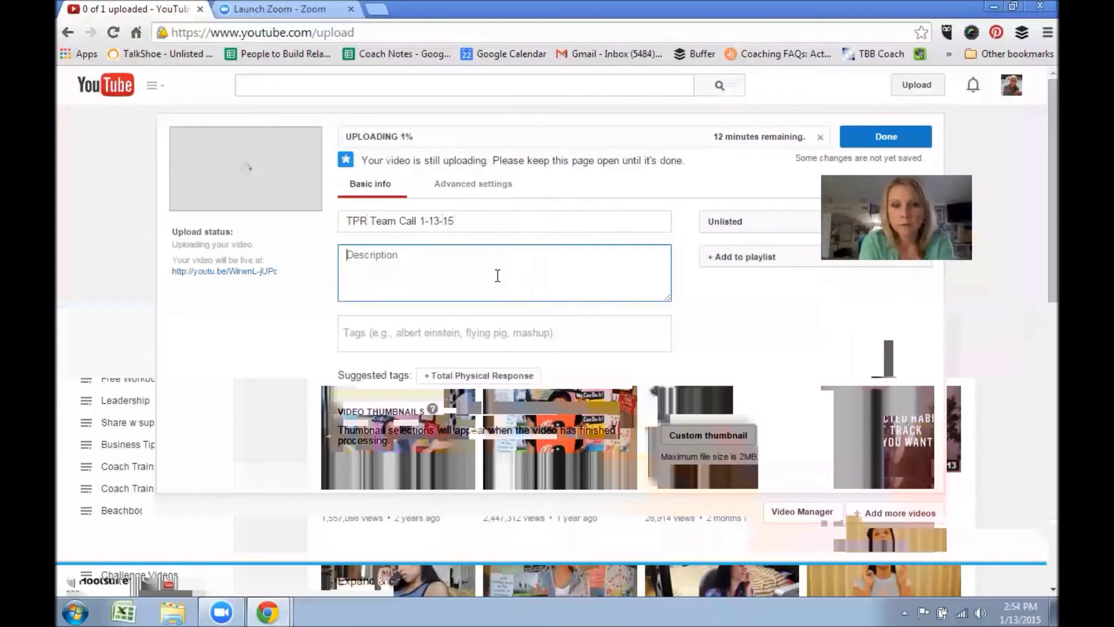
{"action": "type", "text": "Team Push Re"}
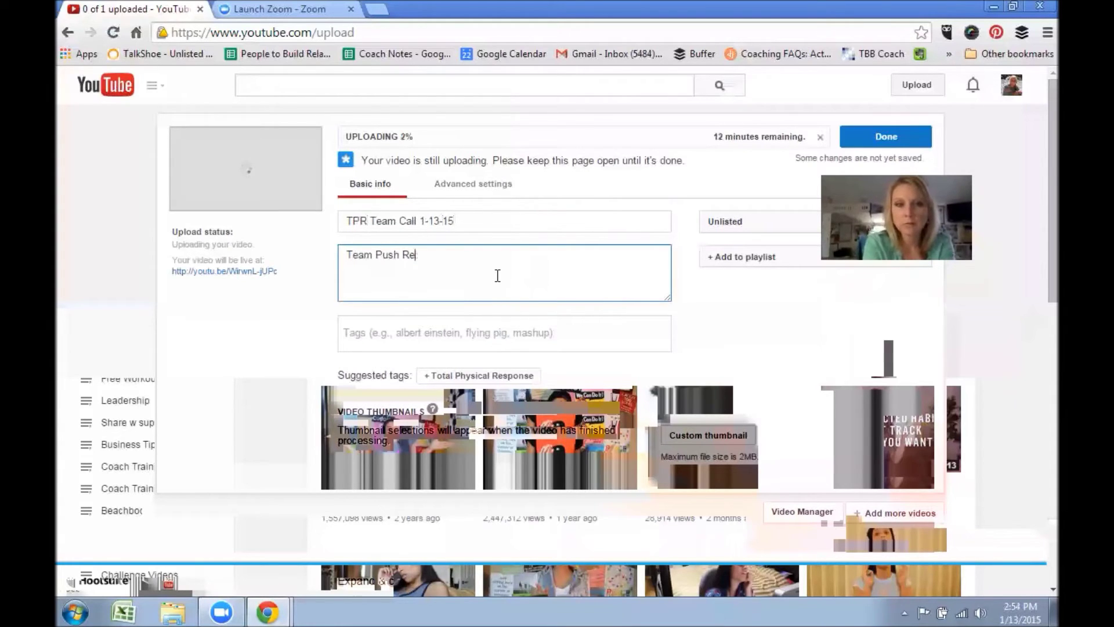
{"action": "type", "text": "volution Team Call"}
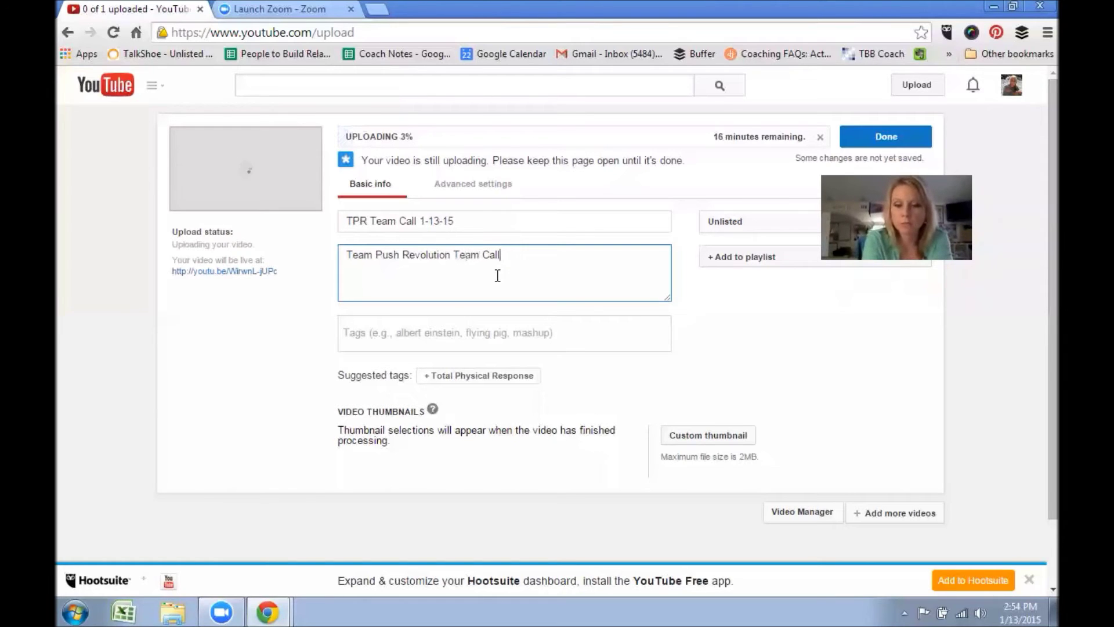
{"action": "type", "text": ": Discus"}
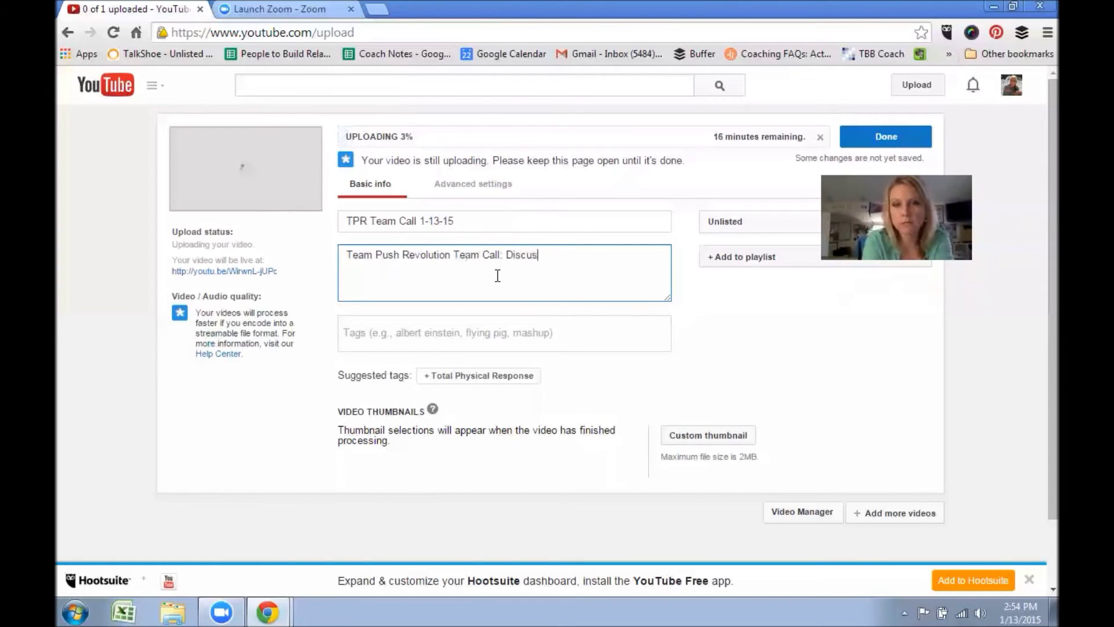
{"action": "type", "text": "sed upcomign g"}
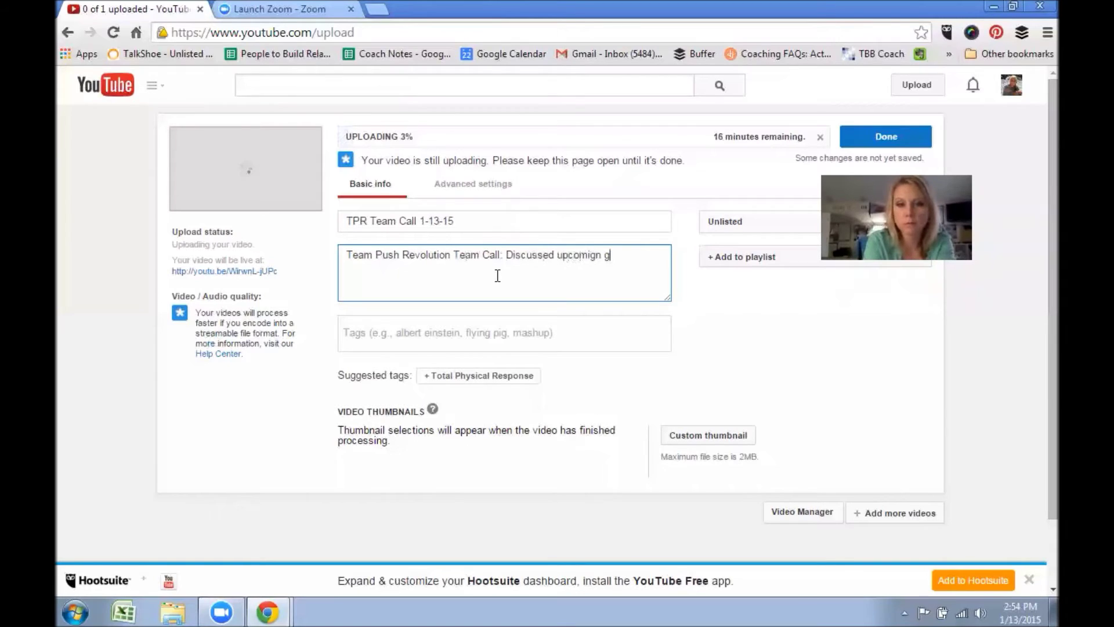
{"action": "type", "text": "rou"}
{"action": "key", "text": "BackSpace"}
{"action": "key", "text": "BackSpace"}
{"action": "key", "text": "BackSpace"}
{"action": "key", "text": "BackSpace"}
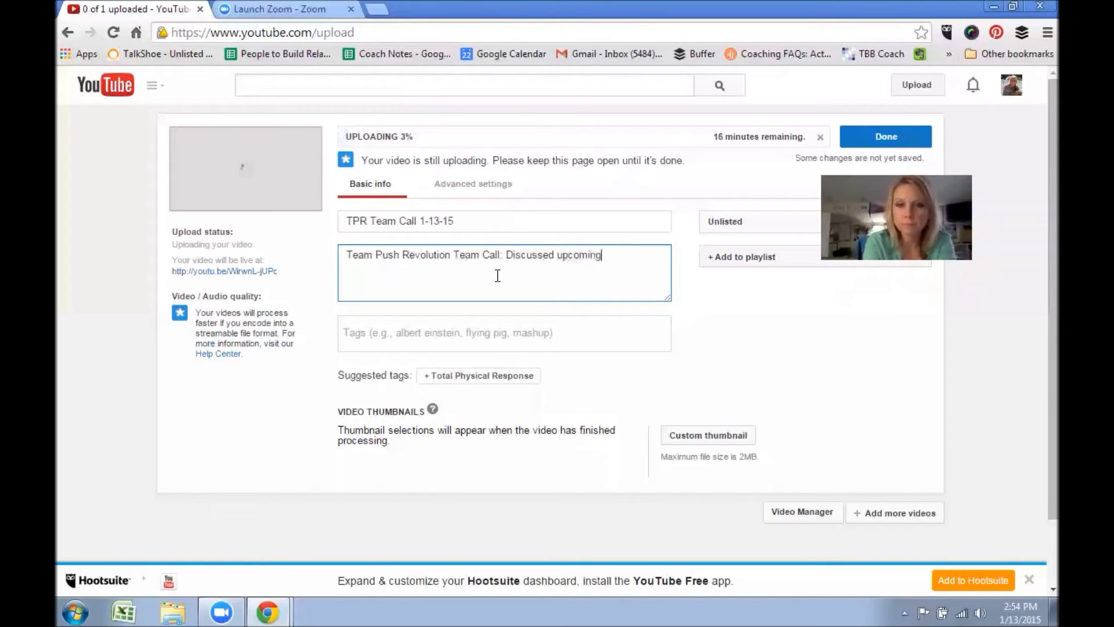
{"action": "type", "text": "groups."}
{"action": "key", "text": "BackSpace"}
{"action": "key", "text": "BackSpace"}
{"action": "key", "text": "BackSpace"}
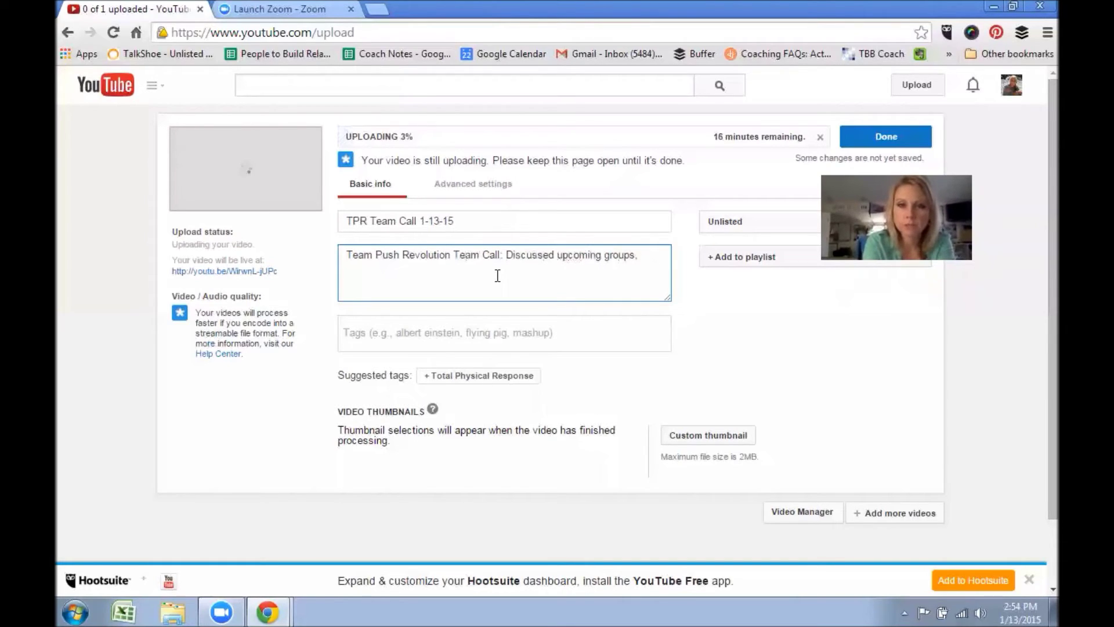
{"action": "type", "text": "changes, "}
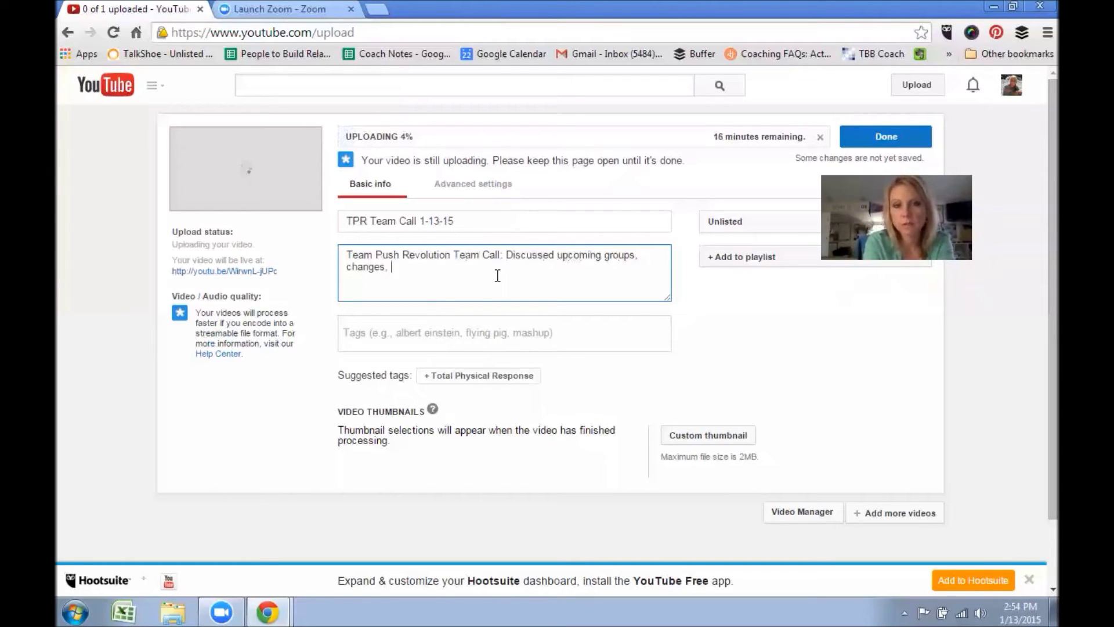
{"action": "type", "text": "struggles, etc"}
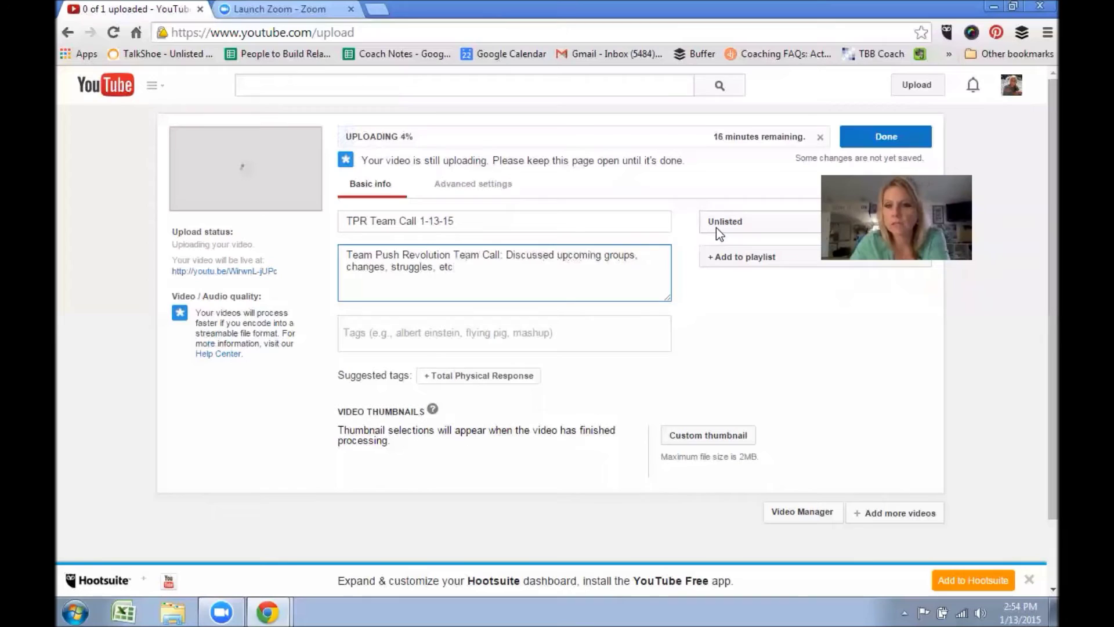
Keep the video's privacy as Unlisted and add it to the Team Push Revolution Webinars playlist.
{"action": "left_click", "coordinate": [716, 228]}
{"action": "left_click", "coordinate": [721, 250]}
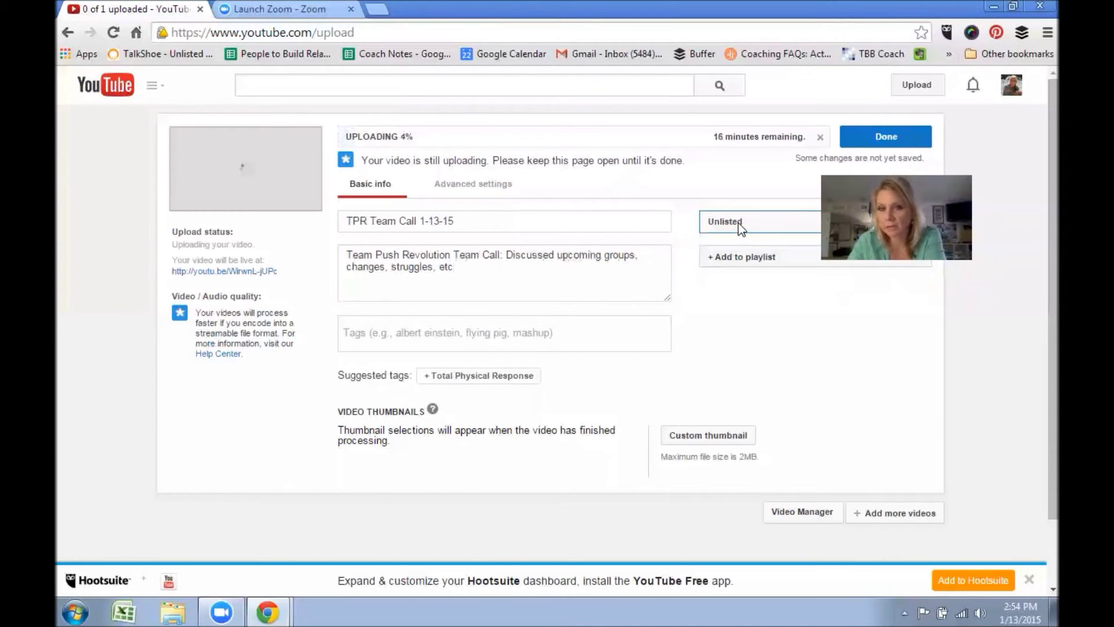
{"action": "left_click", "coordinate": [714, 257]}
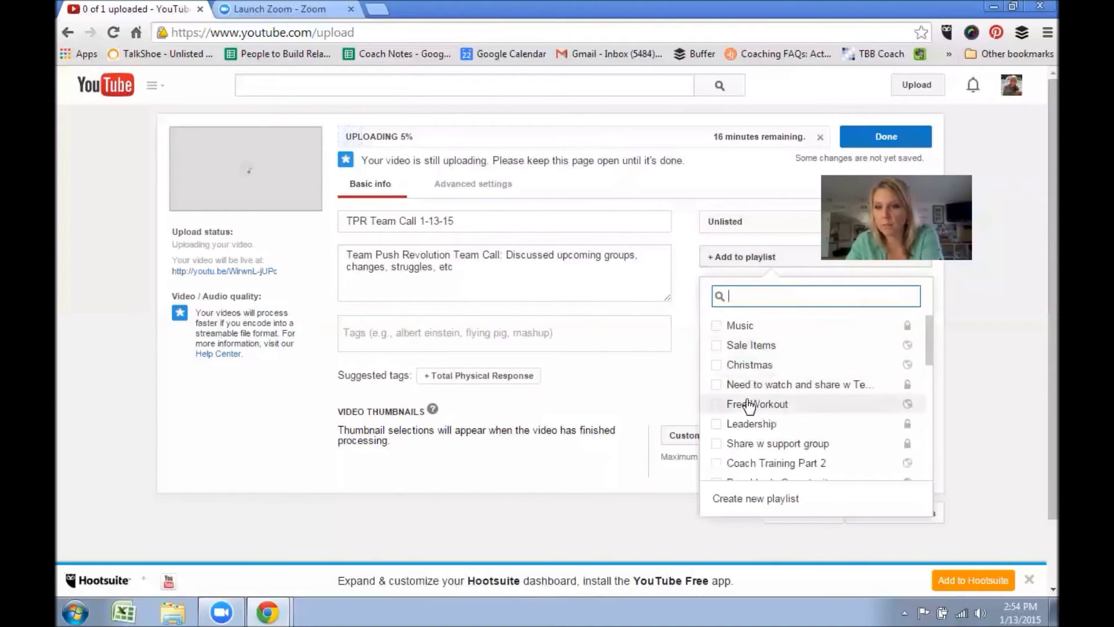
{"action": "scroll", "coordinate": [757, 438], "scroll_direction": "down", "scroll_amount": 5}
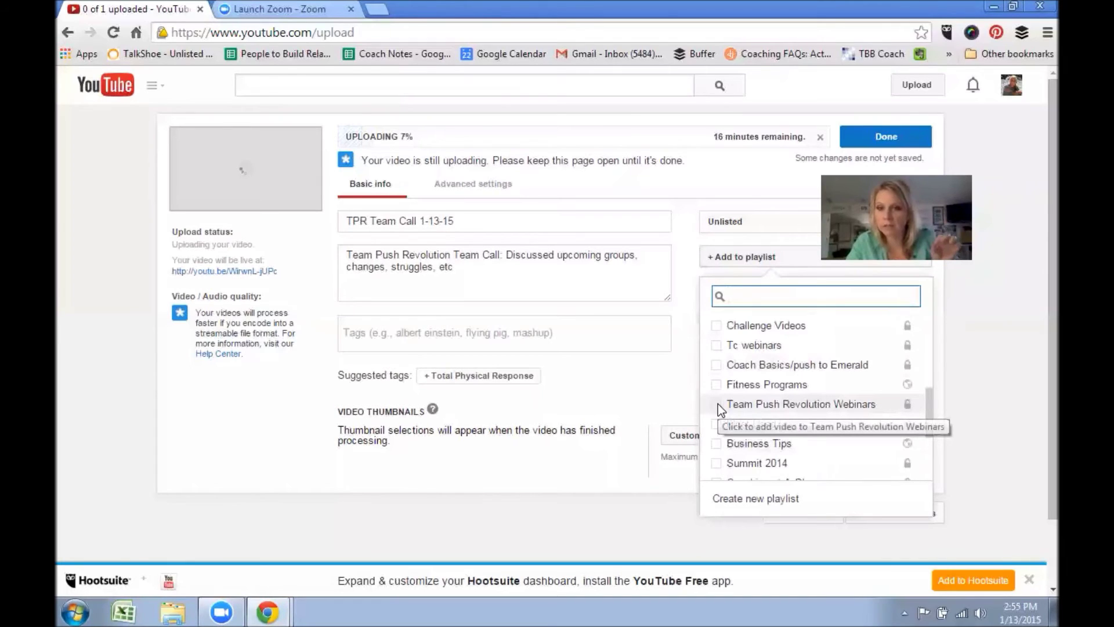
{"action": "left_click", "coordinate": [719, 404]}
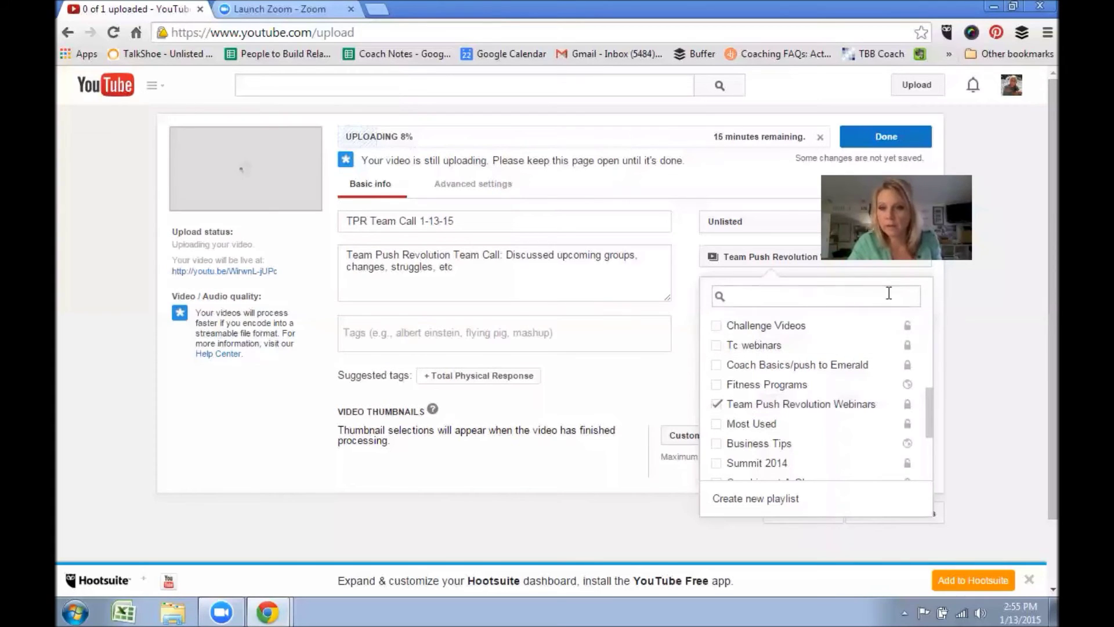
{"action": "left_click", "coordinate": [969, 299]}
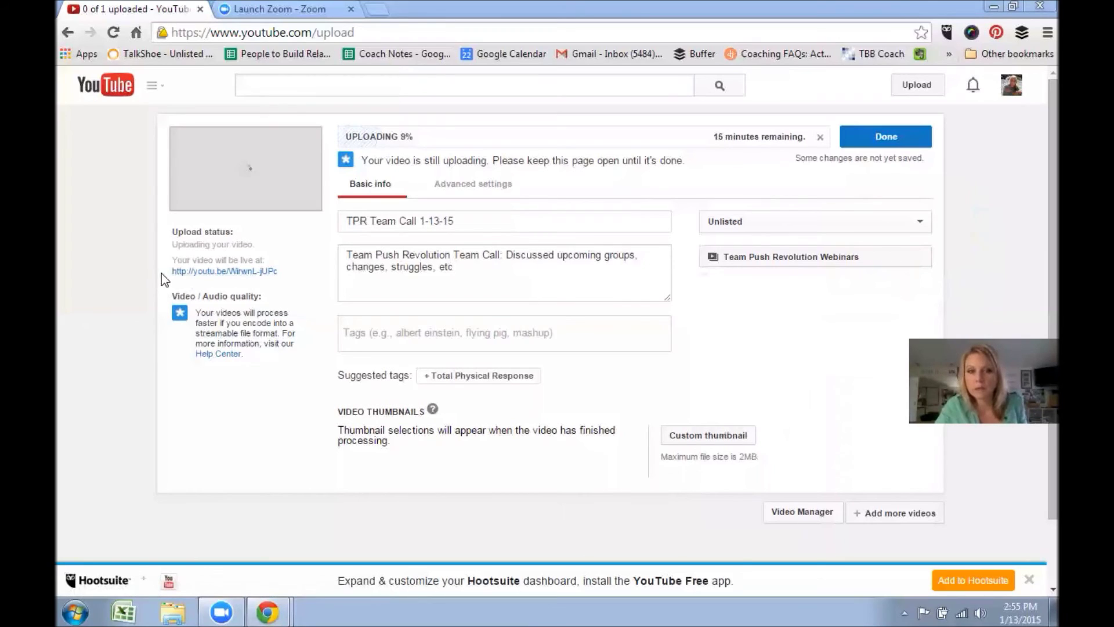
Select the full web address where the uploading video will be live.
{"action": "left_click_drag", "start_coordinate": [172, 271], "coordinate": [279, 269]}
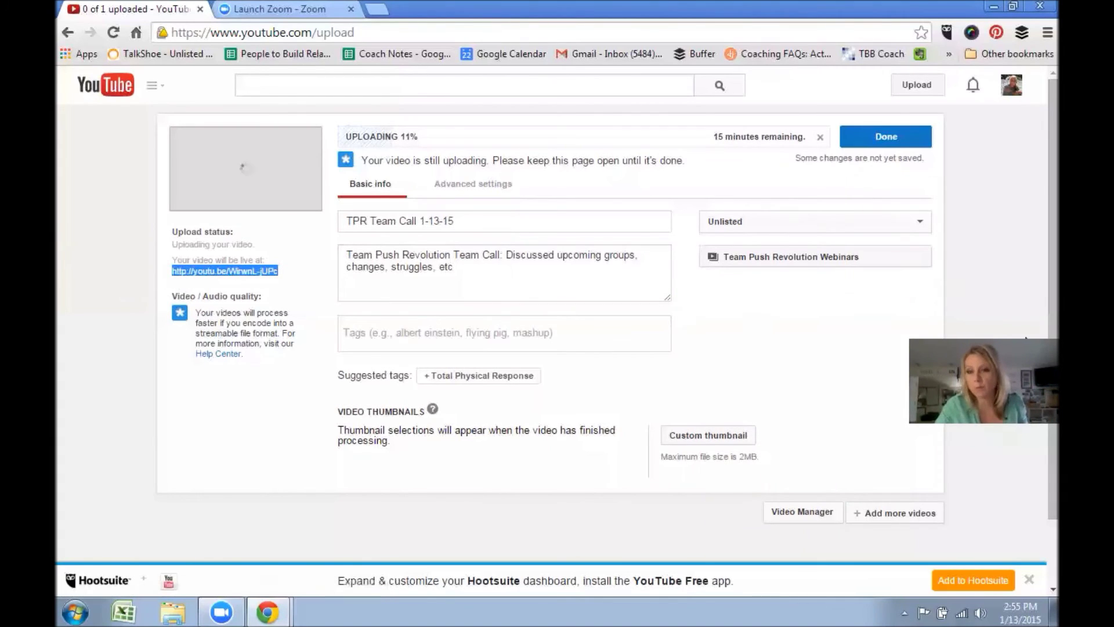
{"action": "left_click_drag", "start_coordinate": [930, 338], "coordinate": [776, 331]}
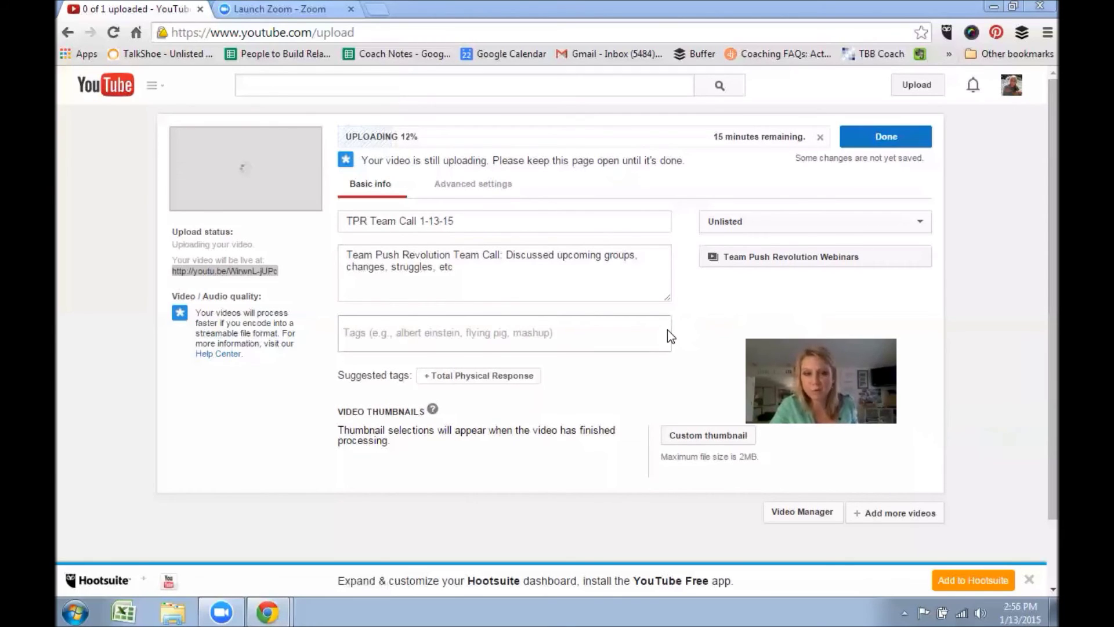
Switch to Windows Explorer, open the 2014-11-09 14.55.58 meeting folder among the Zoom recordings and examine the zoom_0 video's file options.
{"action": "left_click", "coordinate": [172, 609]}
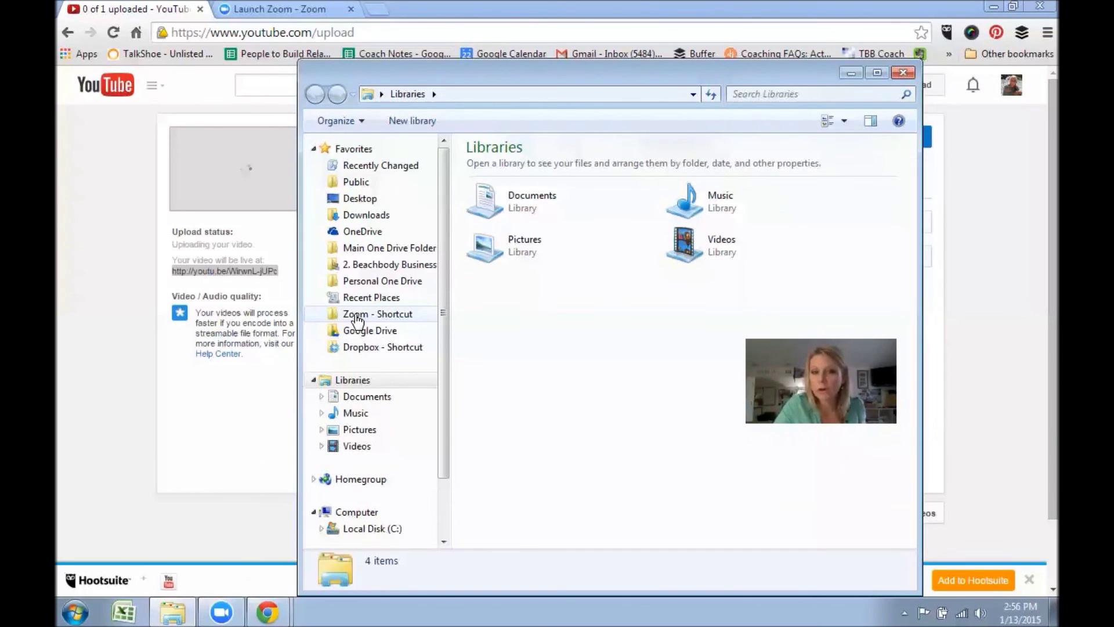
{"action": "left_click", "coordinate": [356, 316]}
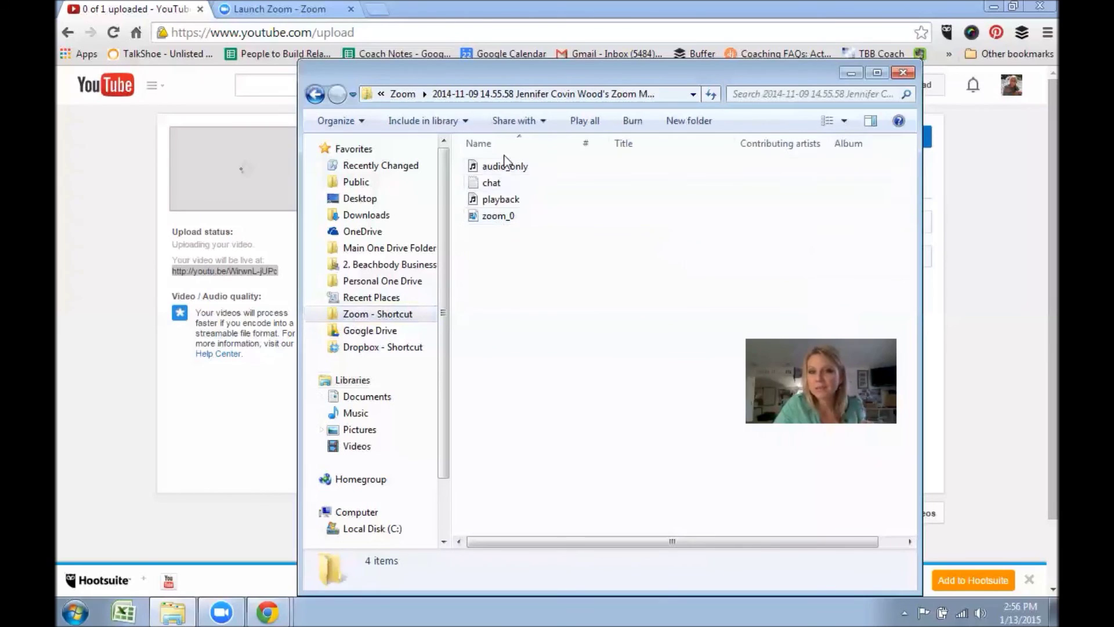
{"action": "left_click", "coordinate": [511, 221]}
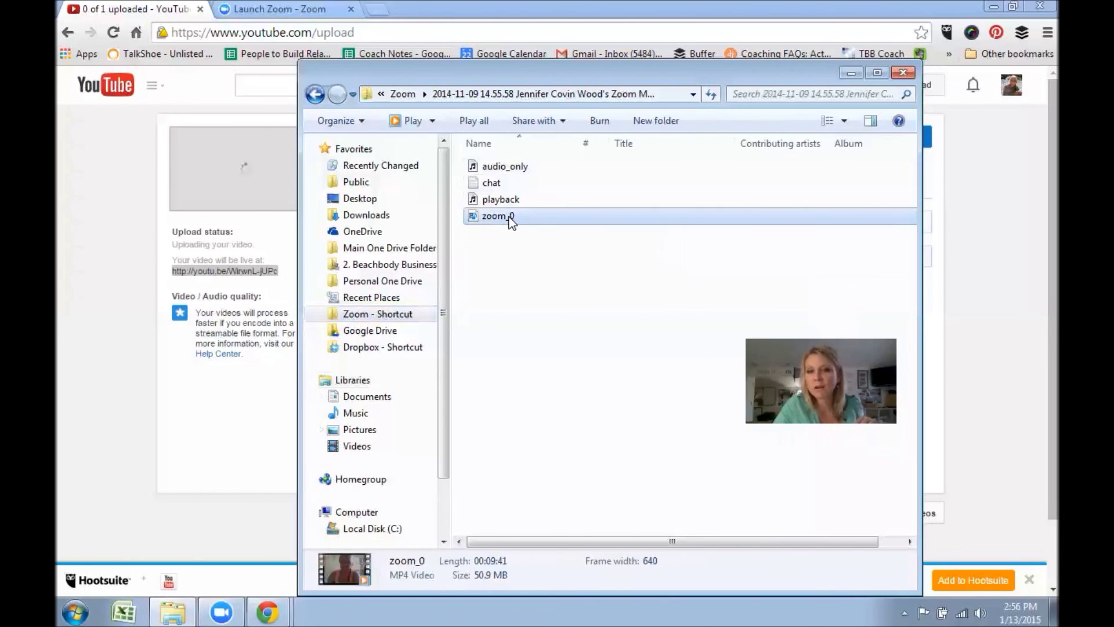
{"action": "right_click", "coordinate": [509, 218]}
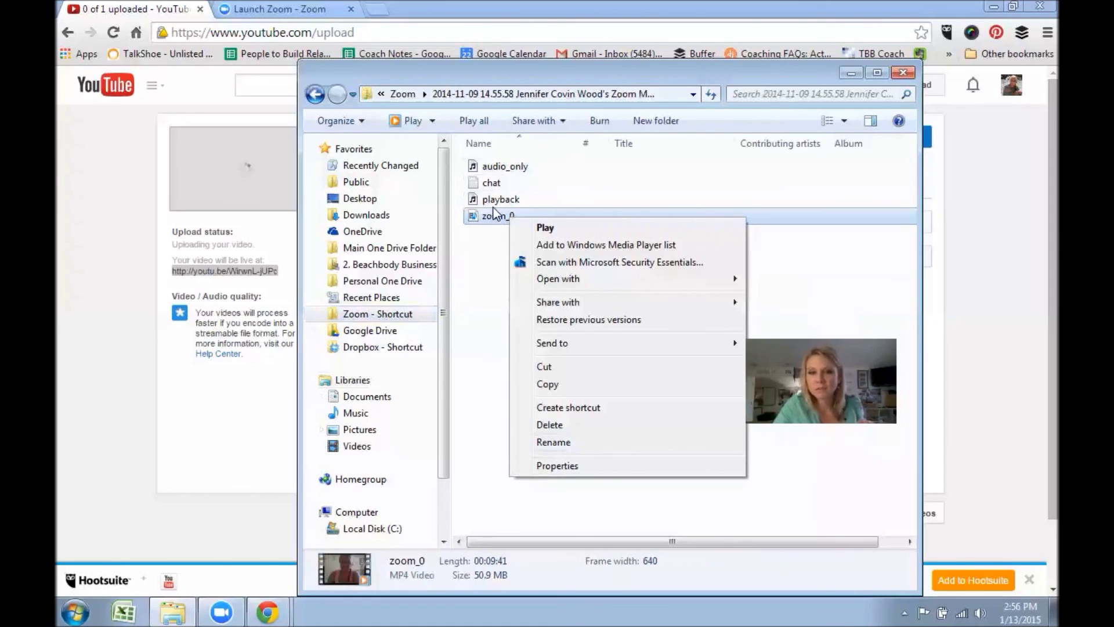
{"action": "left_click", "coordinate": [506, 328]}
{"action": "mouse_move", "coordinate": [491, 215]}
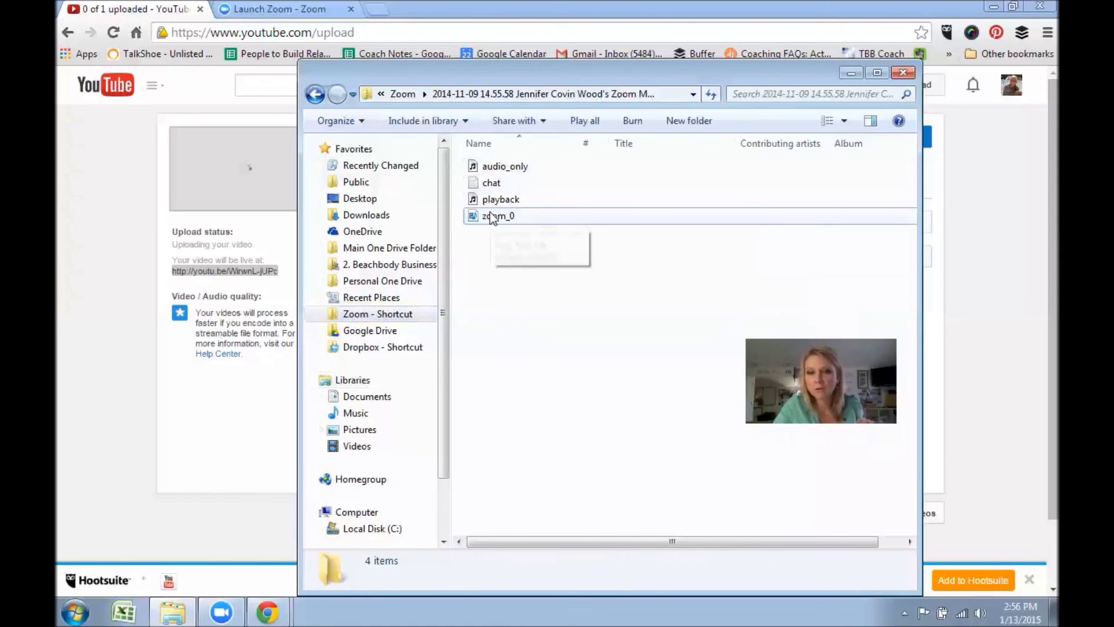